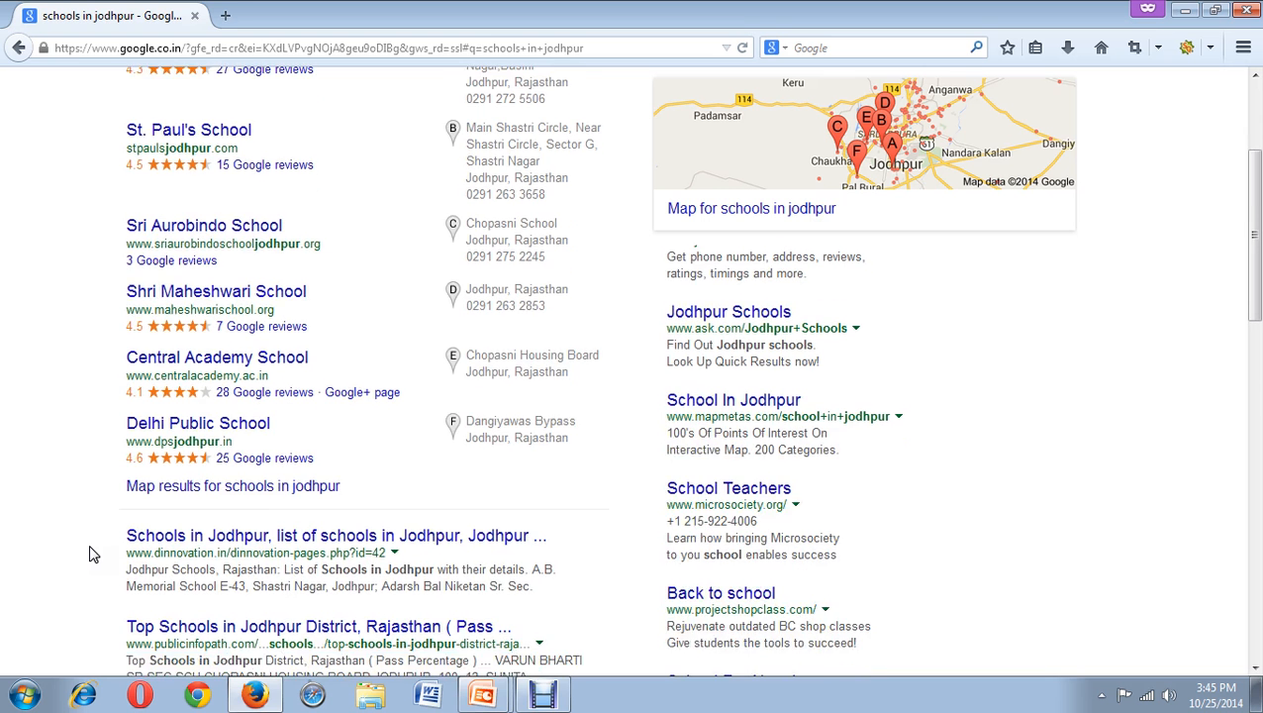
pyautogui.scroll(-3, 89, 297)
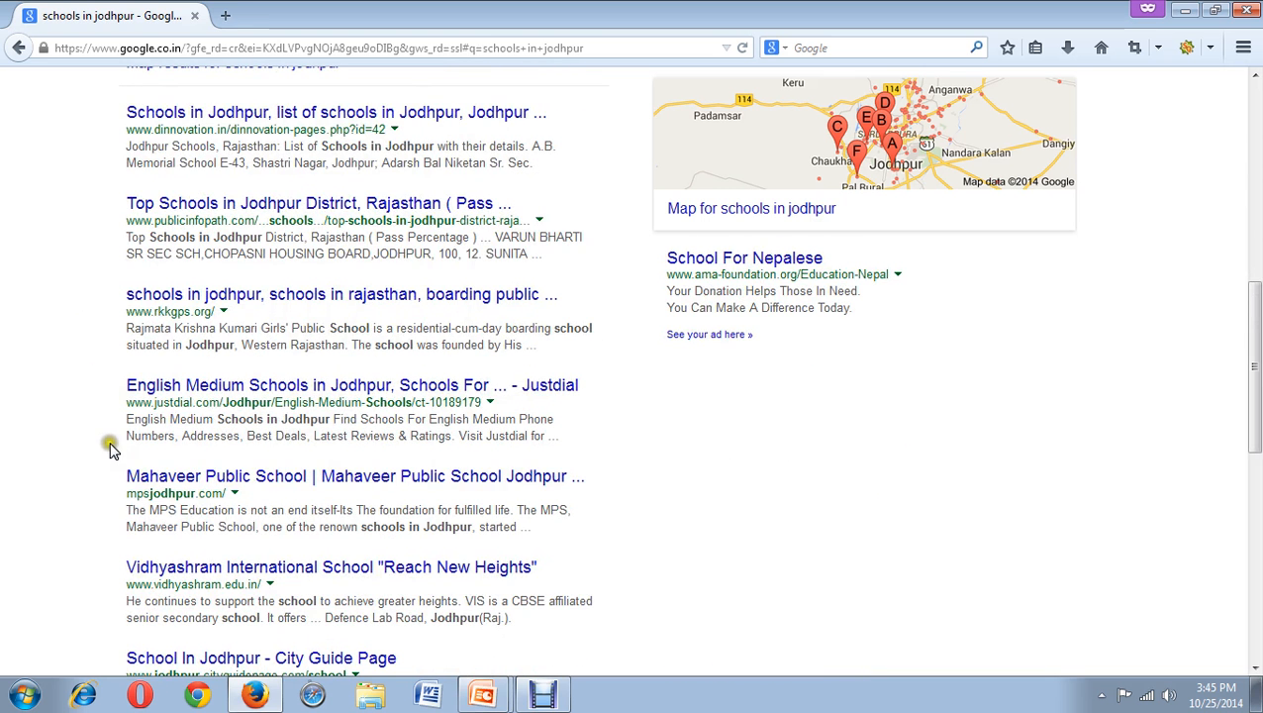
pyautogui.scroll(10, 112, 452)
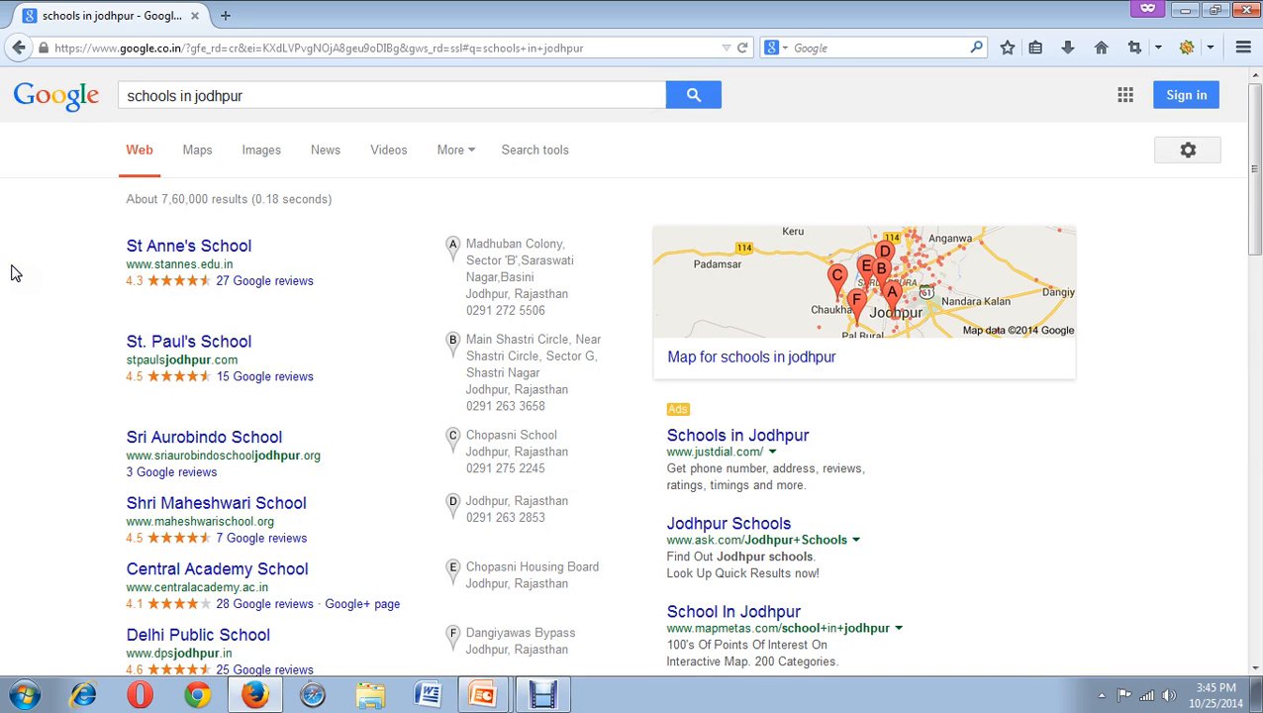
pyautogui.hotkey('ctrl', 't')
pyautogui.write('www.')
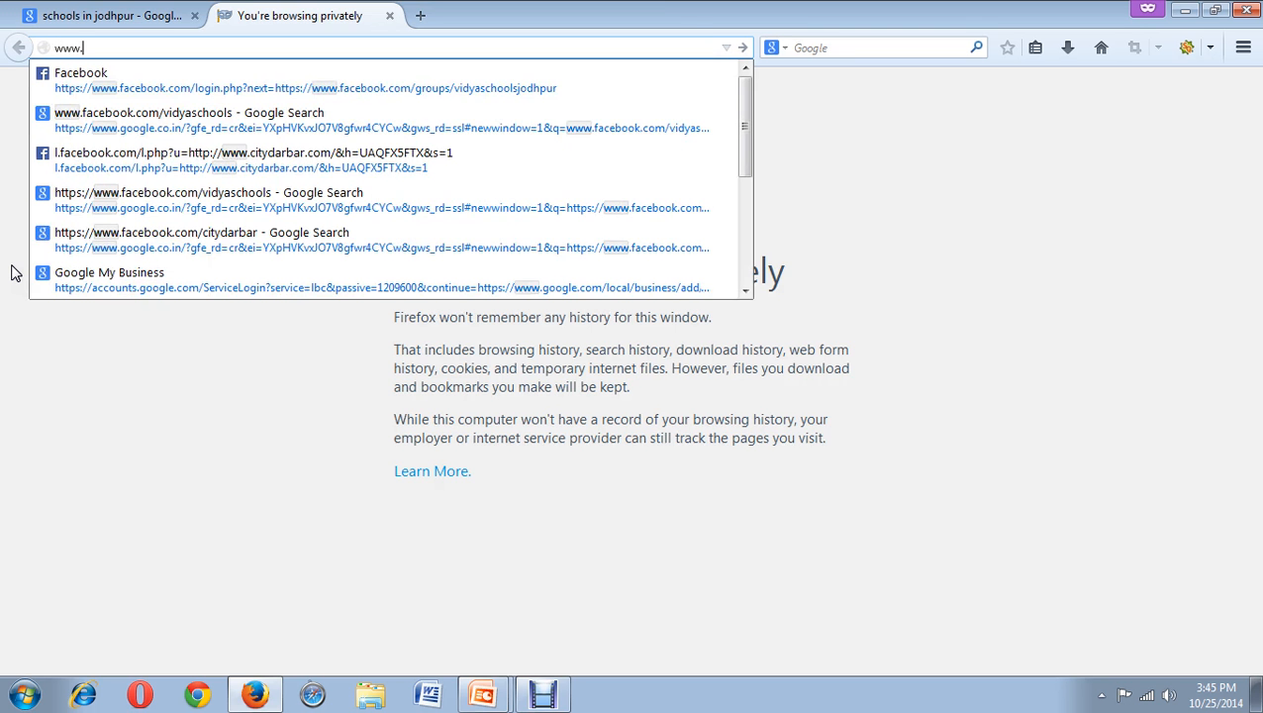
pyautogui.write('google.com/business/')
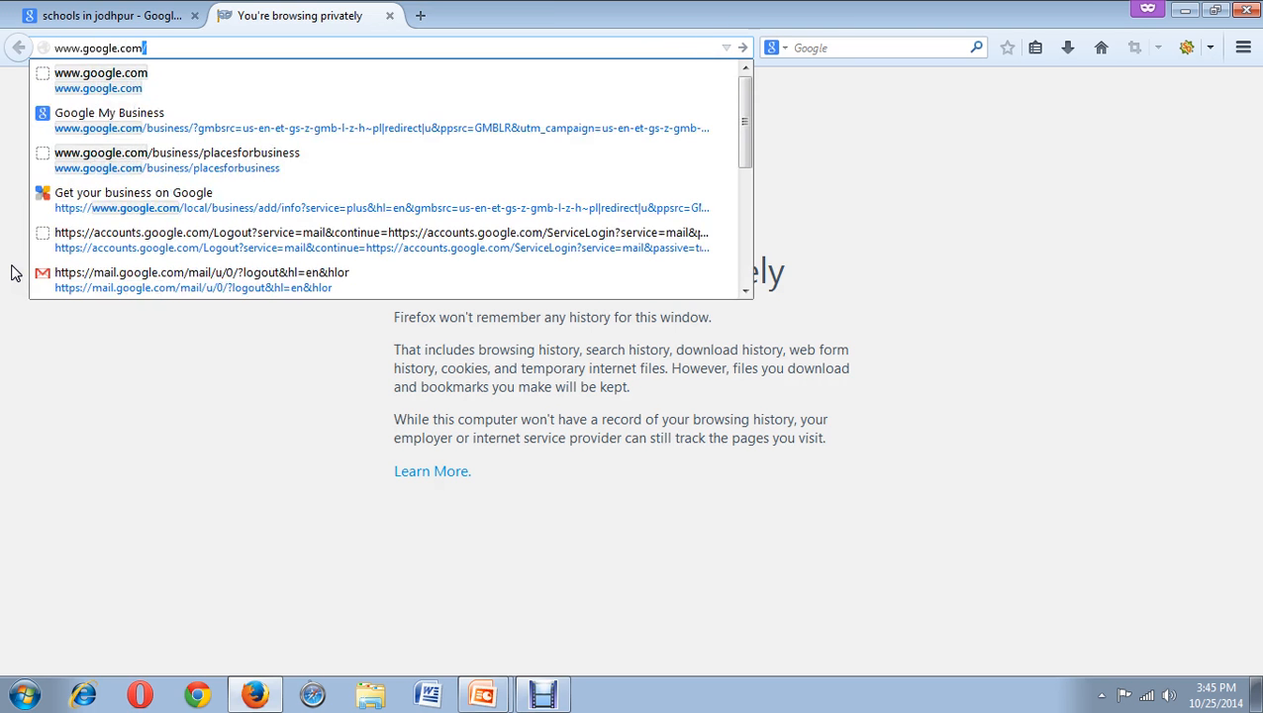
pyautogui.press('Return')
pyautogui.write('bu')
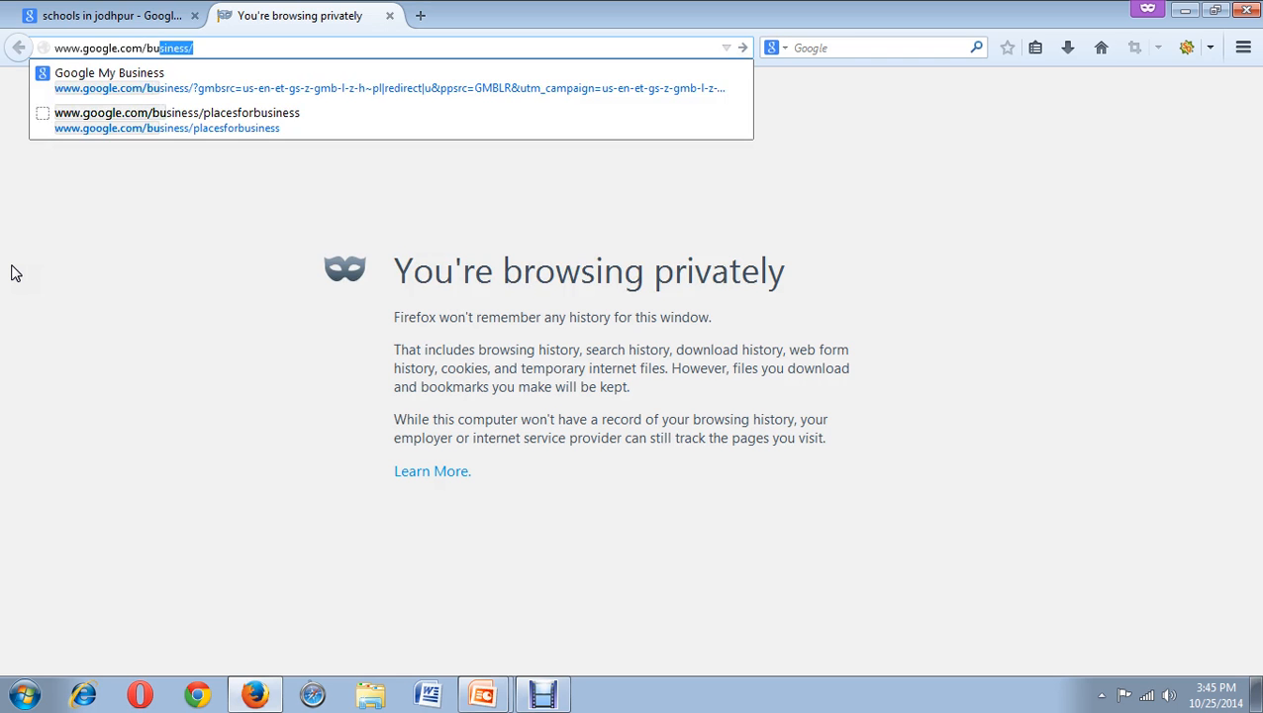
pyautogui.press('Return')
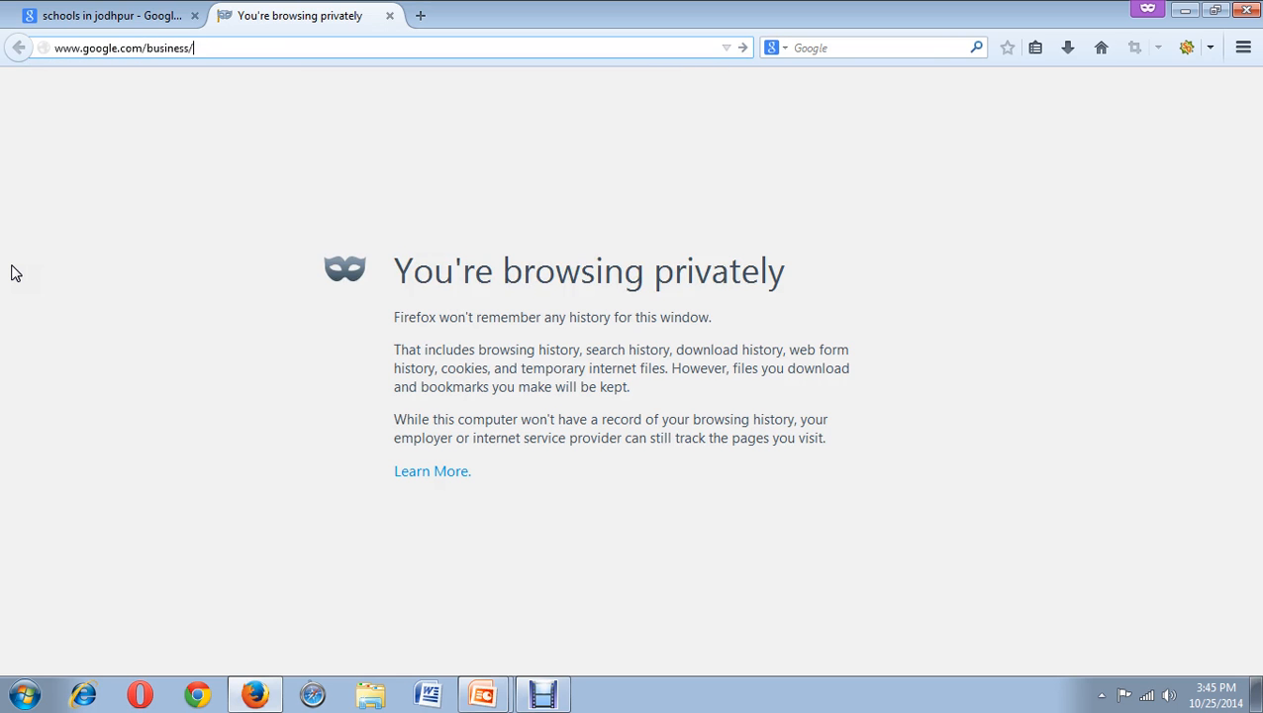
pyautogui.write('placesforbusiness')
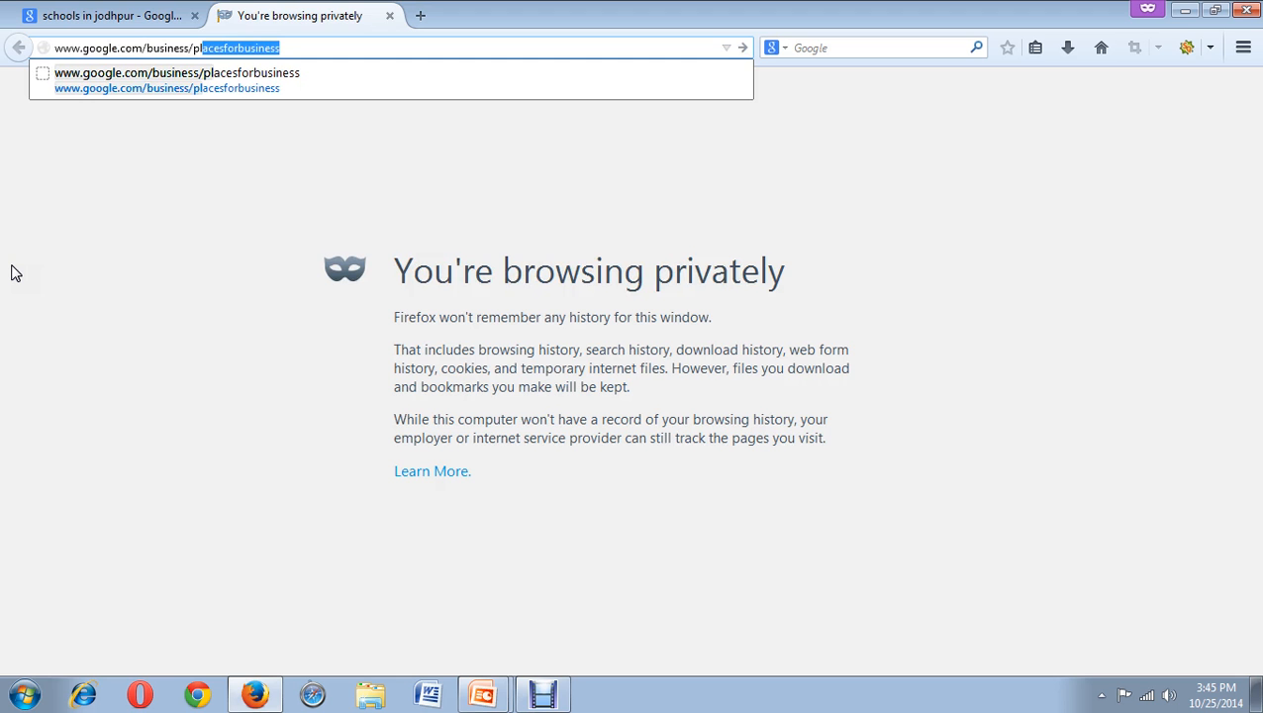
pyautogui.press('Return')
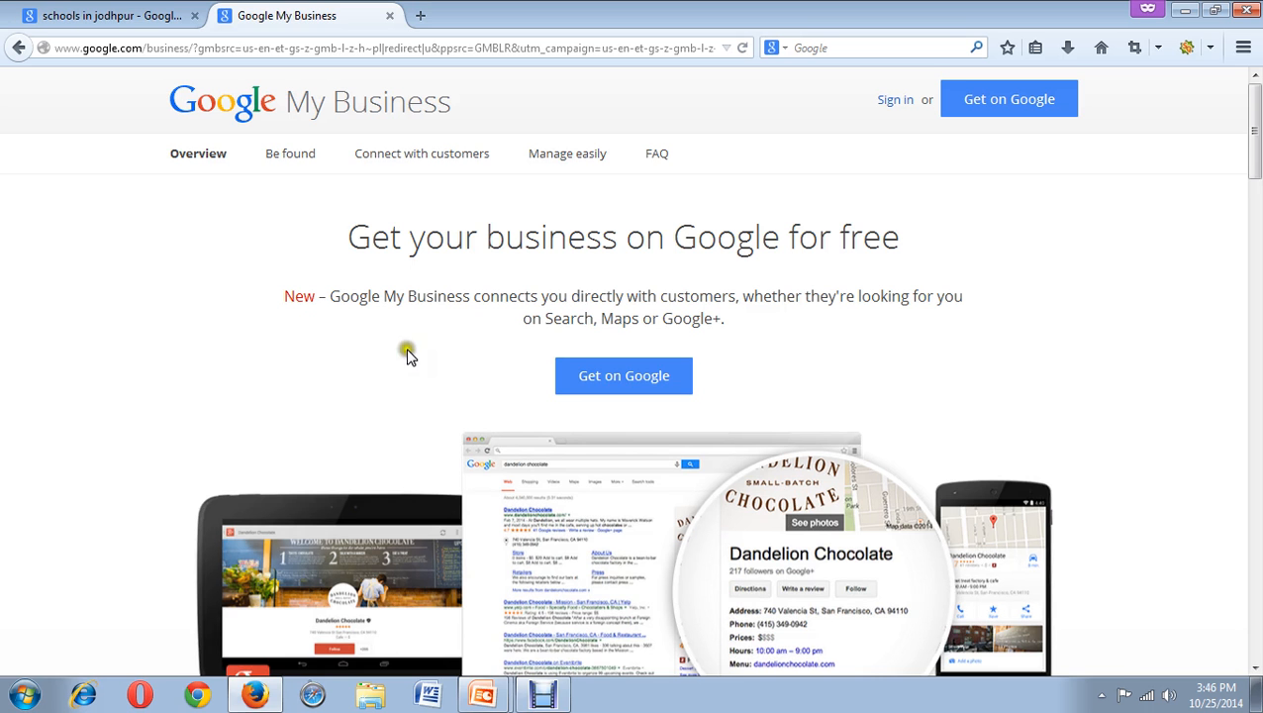
# Start Get on Google and pick the saved account email from autocomplete.
pyautogui.click(574, 367)
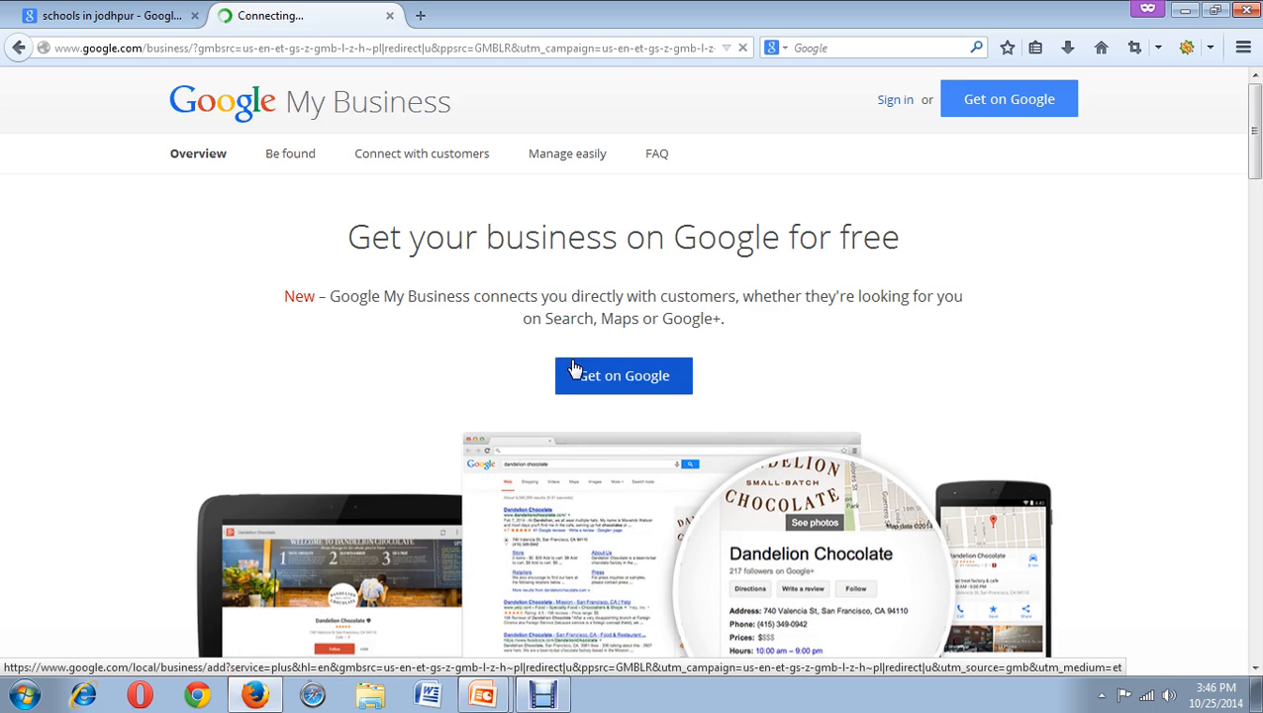
pyautogui.click(555, 417)
pyautogui.write('ws')
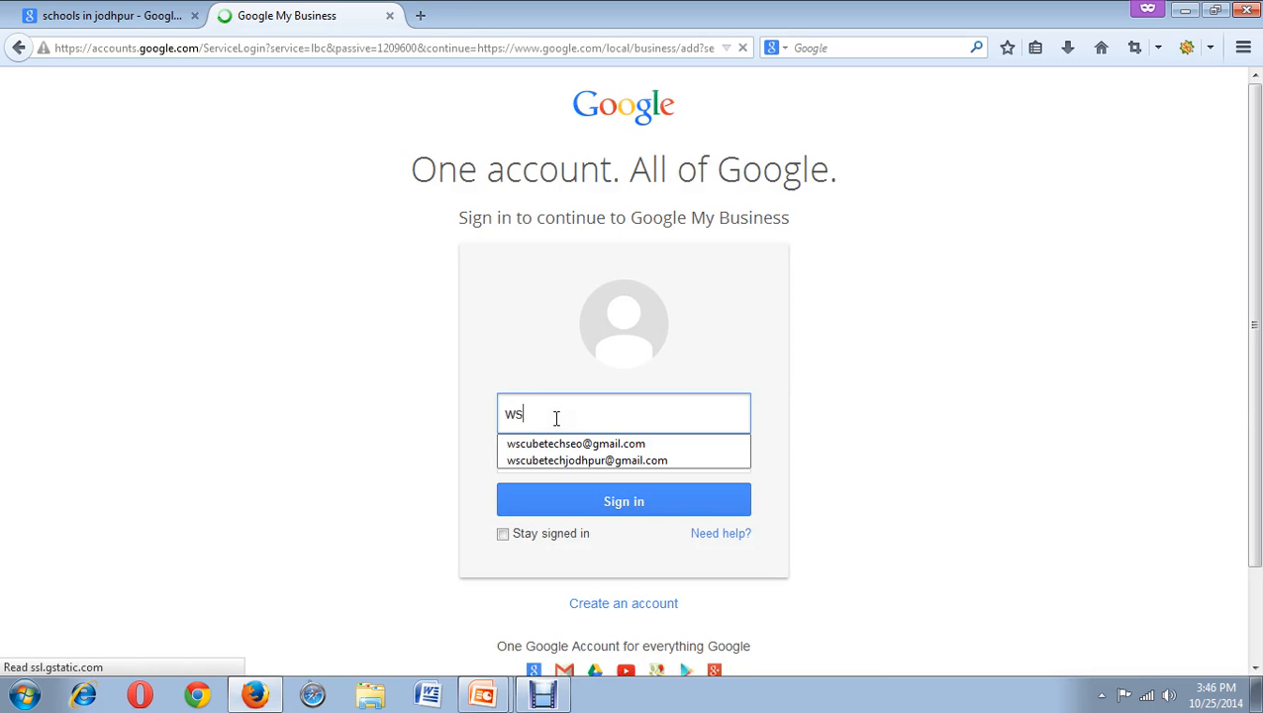
pyautogui.press('Tab')
# Enter the account password and sign in.
pyautogui.press('Tab')
pyautogui.click(555, 417)
pyautogui.write('s')
pyautogui.press('BackSpace')
pyautogui.write('c')
pyautogui.press('Down')
pyautogui.press('Tab')
pyautogui.write('****************')
pyautogui.press('Return')
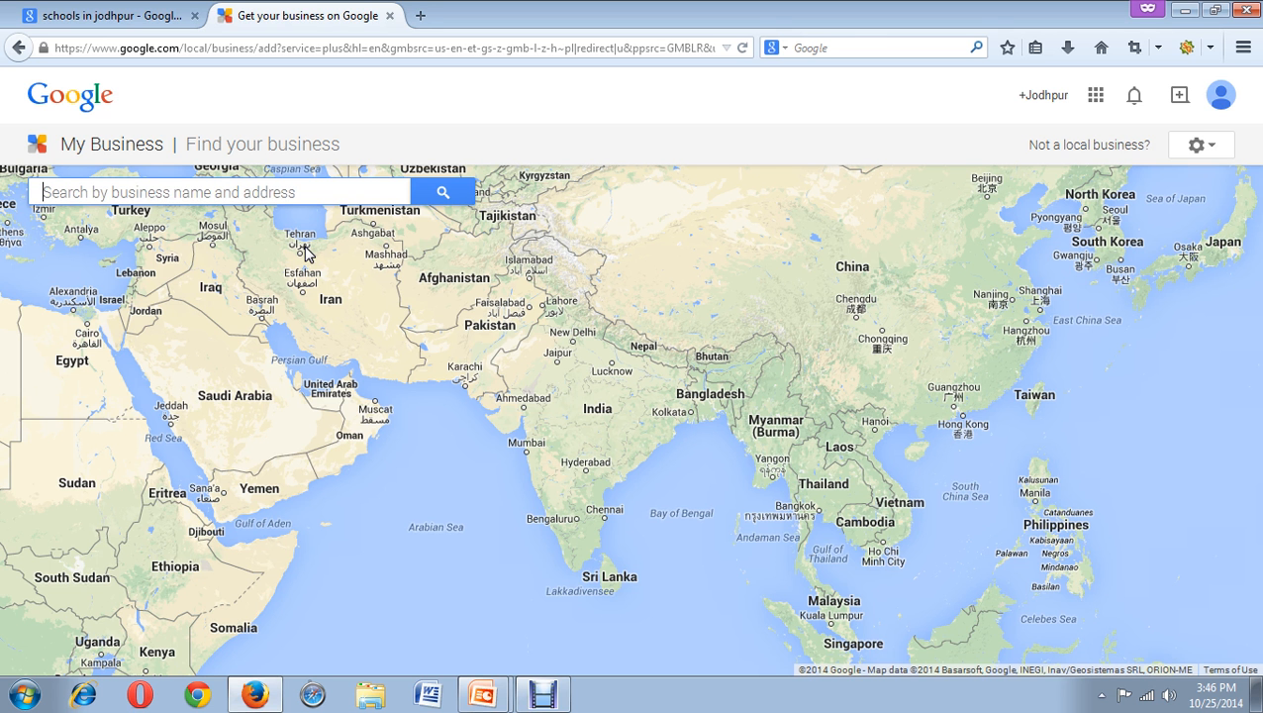
# Search for 'wscube ech' and pick the WSCUBE TECH, Jodhpur suggestion.
pyautogui.click(60, 120)
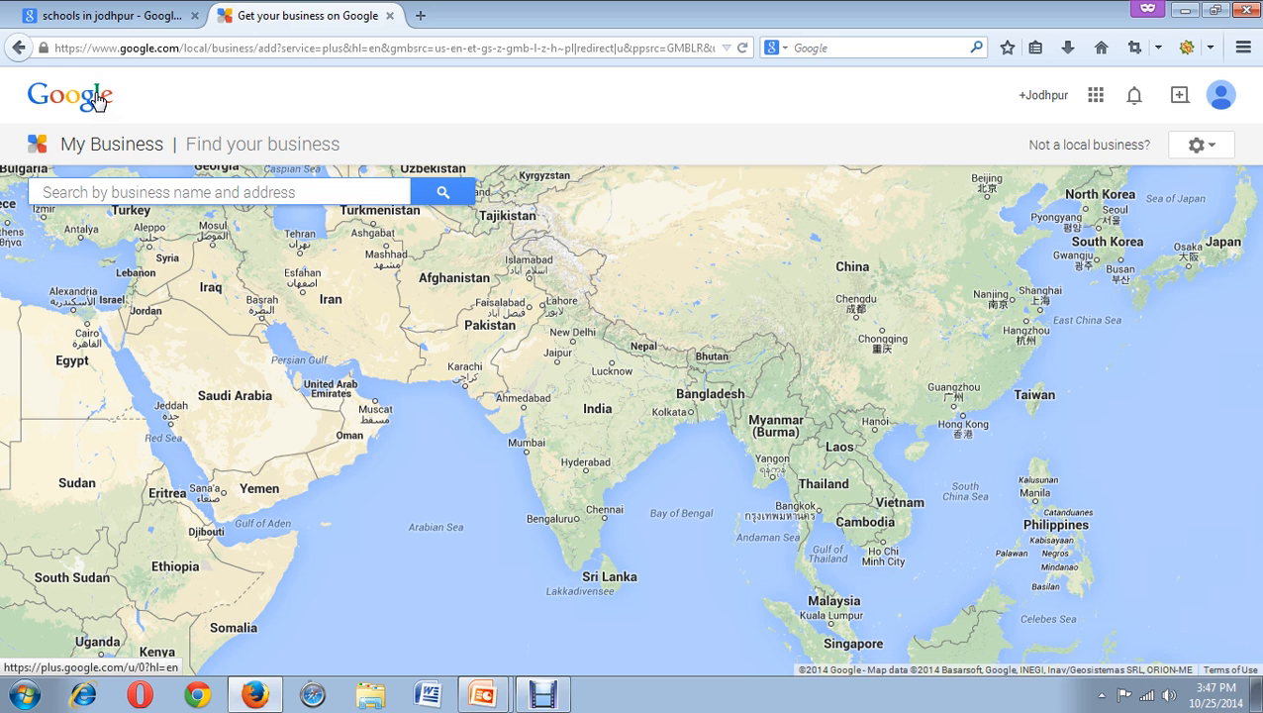
pyautogui.write('wscube ech')
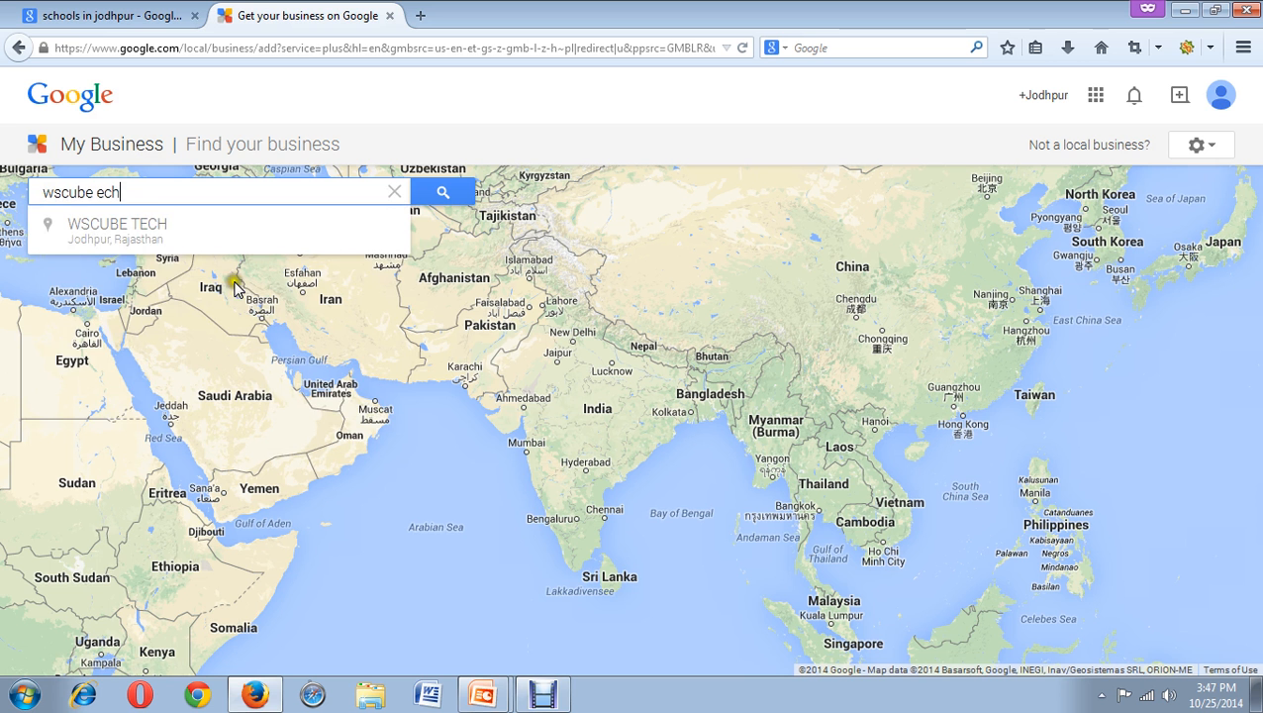
pyautogui.click(161, 247)
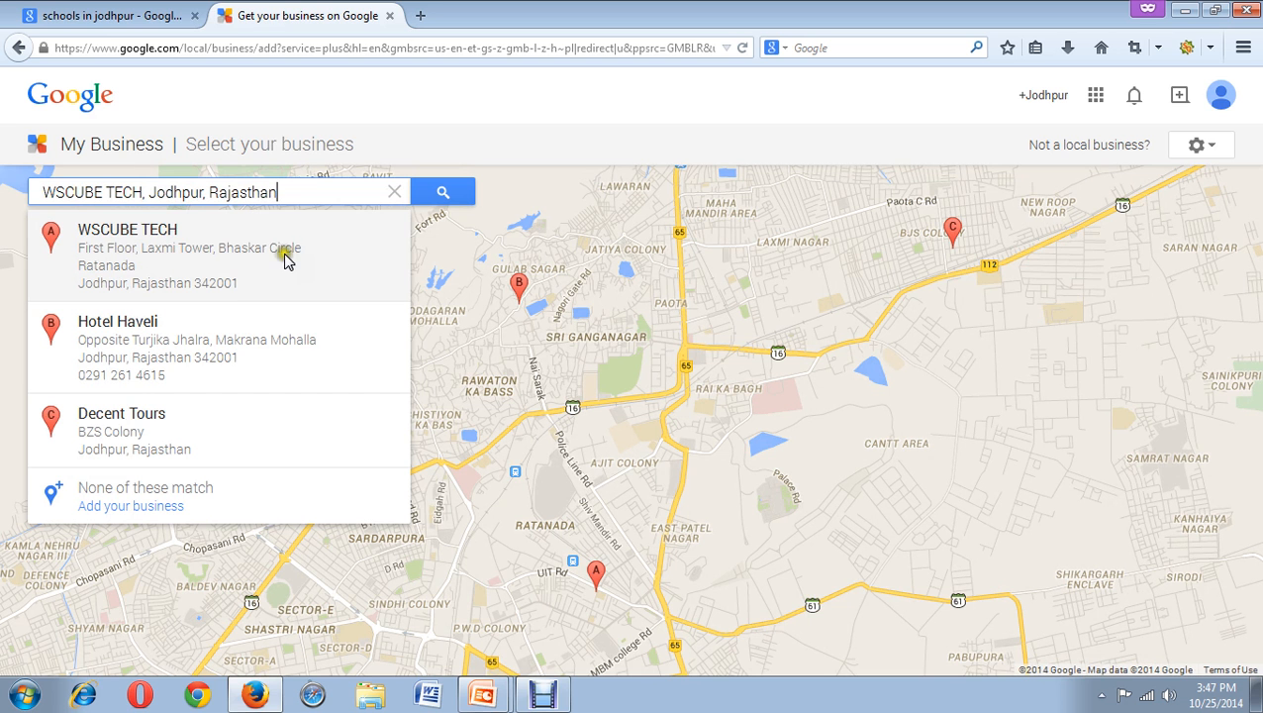
# Try the WSCUBE TECH listing, cancel the already-verified notice, and search 'bhasker circle' instead.
pyautogui.click(156, 266)
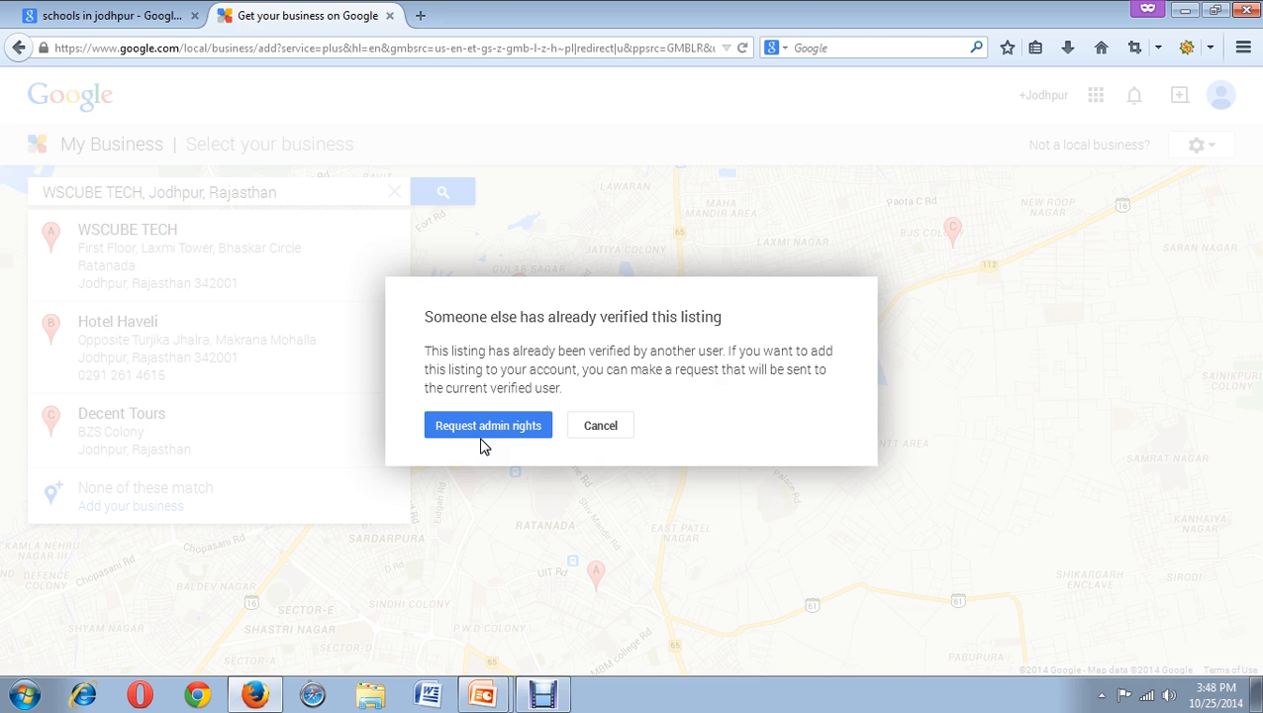
pyautogui.click(588, 436)
pyautogui.moveTo(282, 192); pyautogui.dragTo(12, 91)
pyautogui.write('bha')
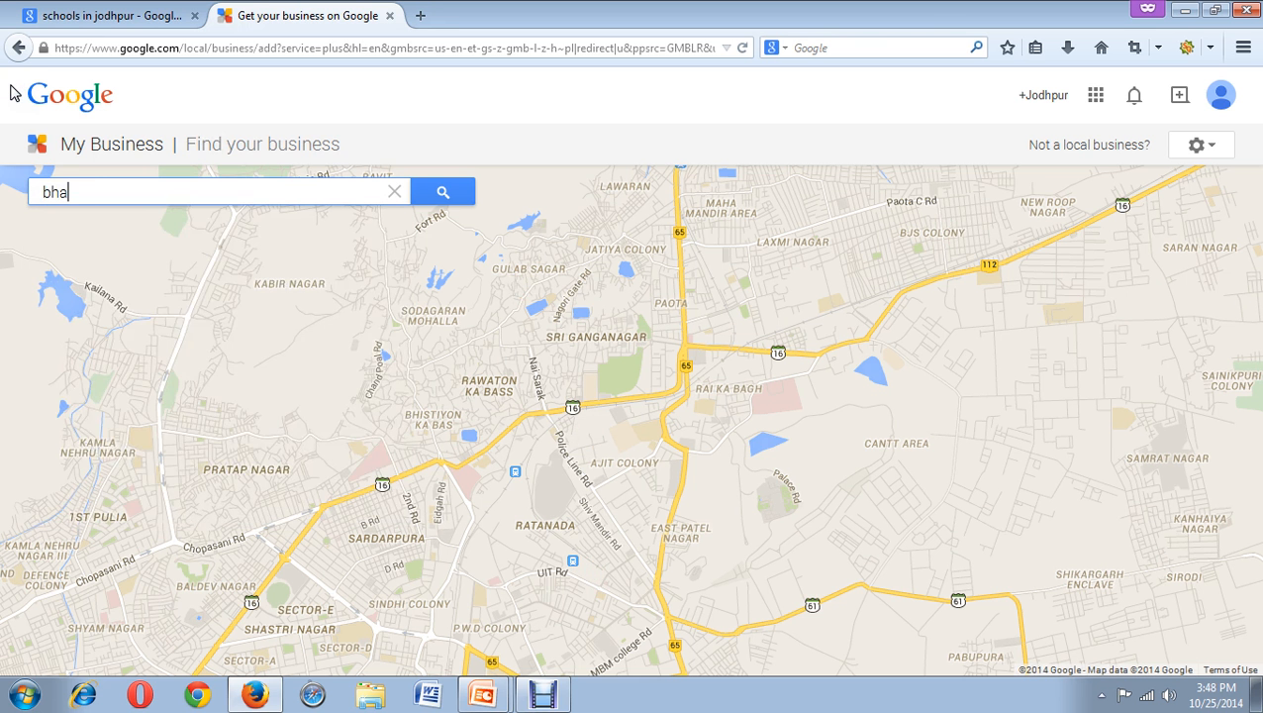
pyautogui.write('sker circle')
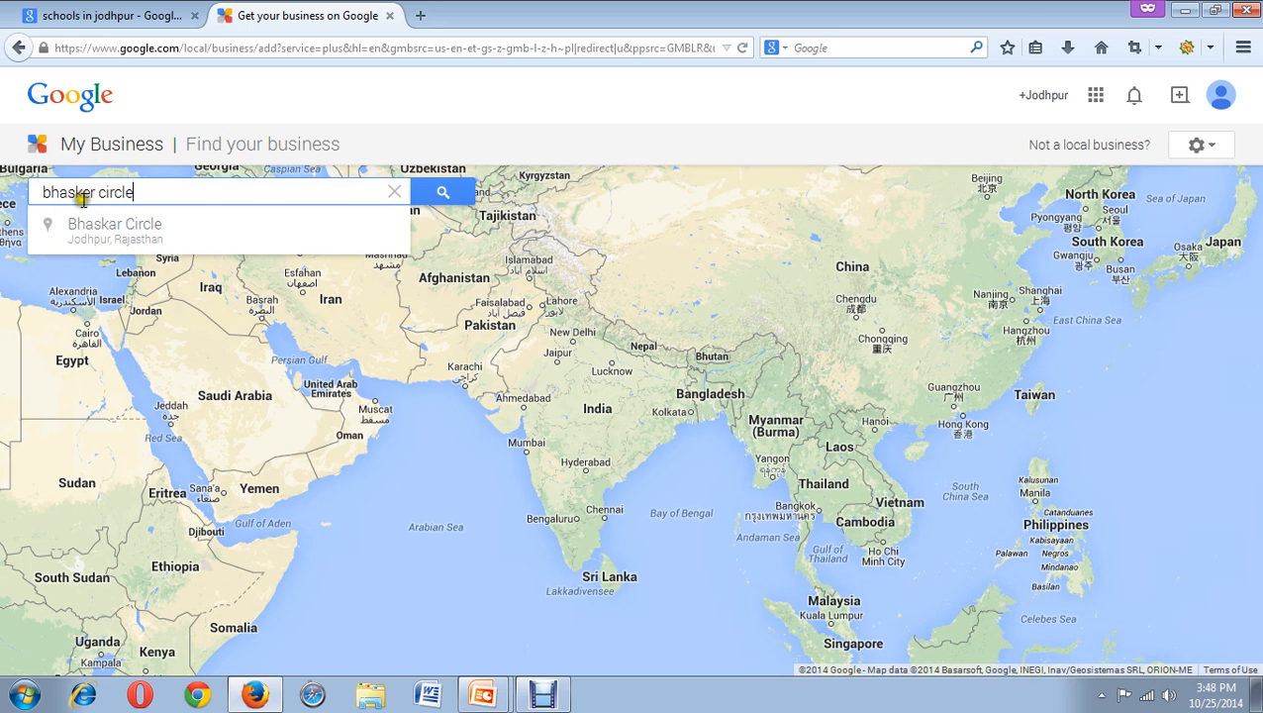
# Pick the Bhaskar Circle suggestion and select the Bhaskar Chauraha result.
pyautogui.click(96, 236)
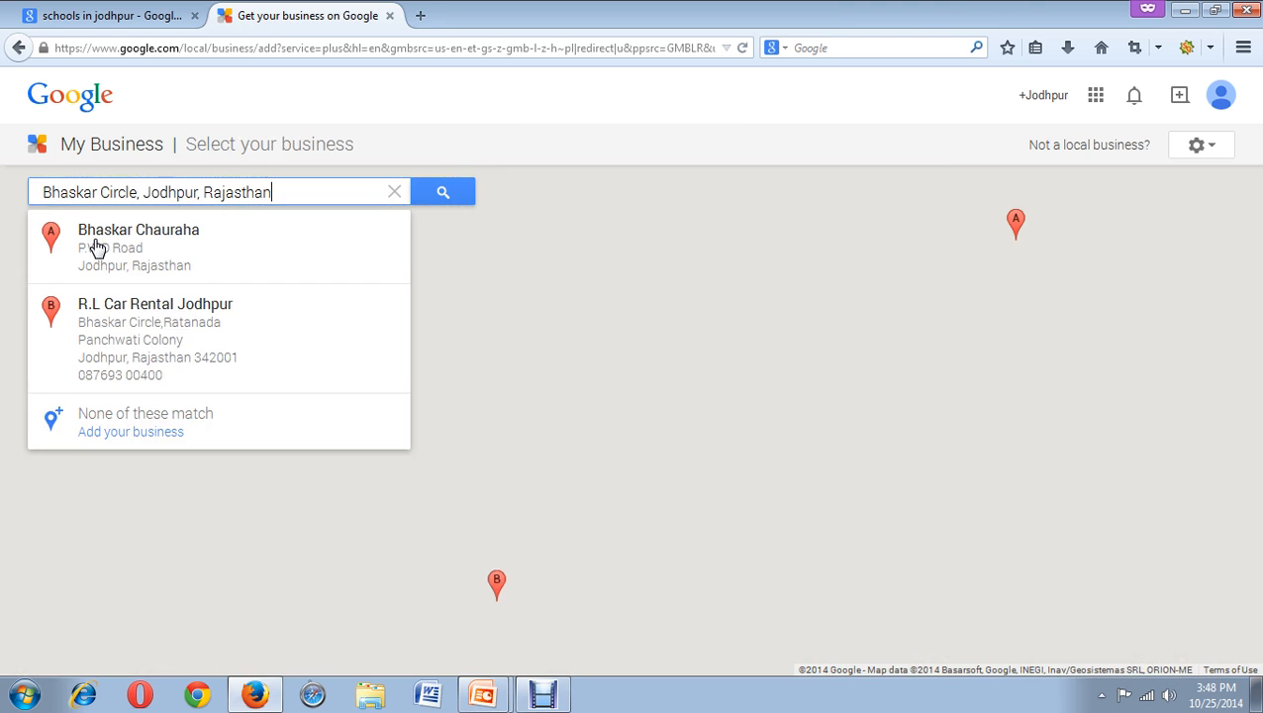
pyautogui.click(96, 243)
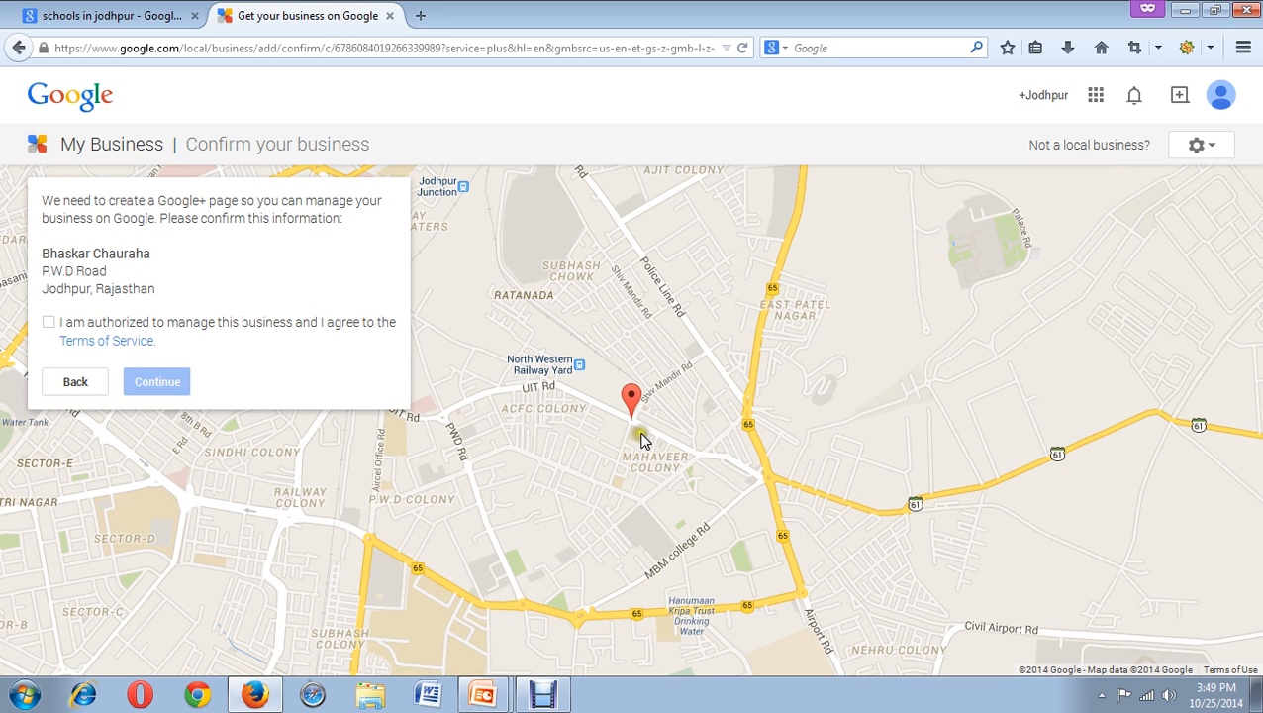
# Check the Bhaskar Chauraha marker, leave the terms box unticked, and go Back to results.
pyautogui.click(626, 368)
pyautogui.click(631, 401)
pyautogui.click(650, 410)
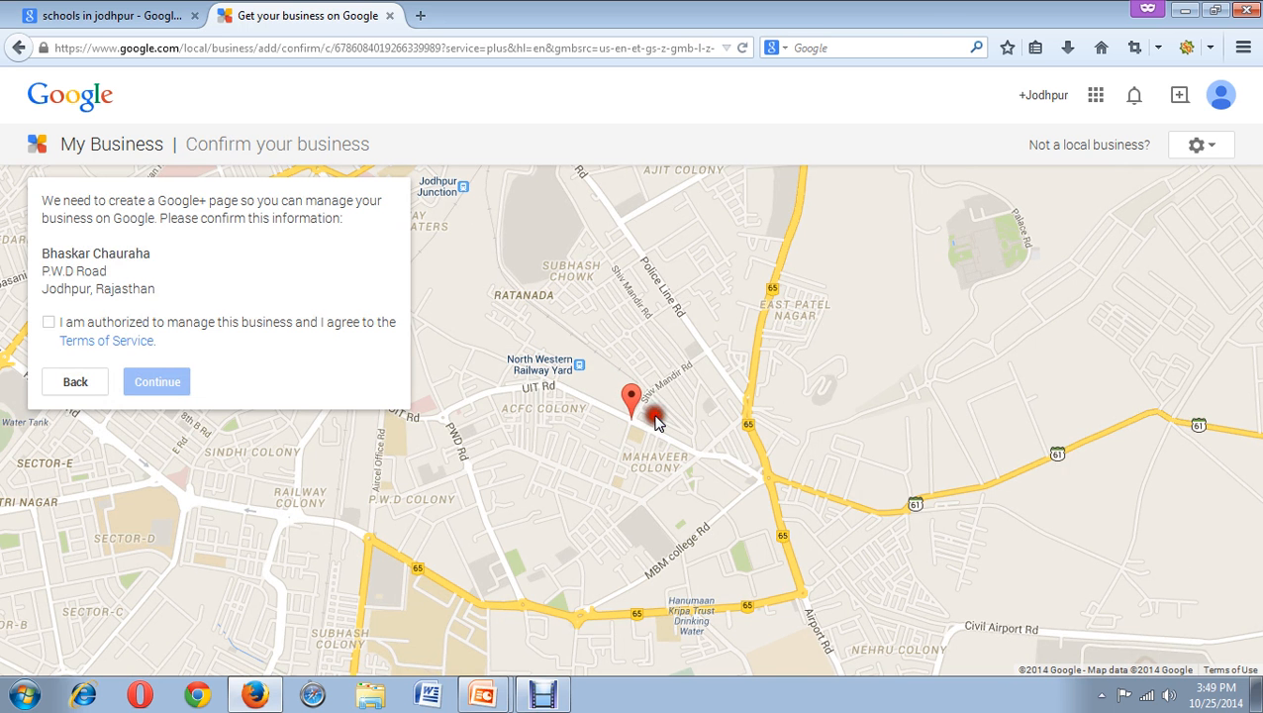
pyautogui.click(48, 323)
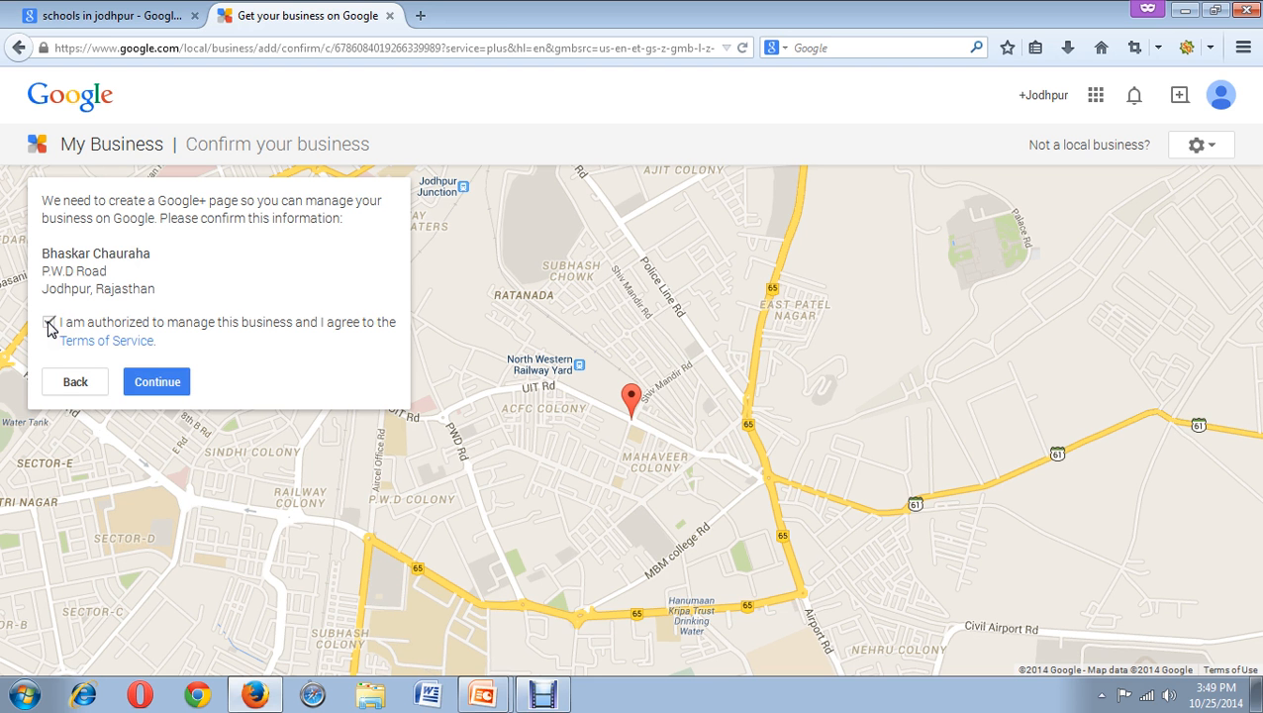
pyautogui.click(50, 324)
pyautogui.click(52, 382)
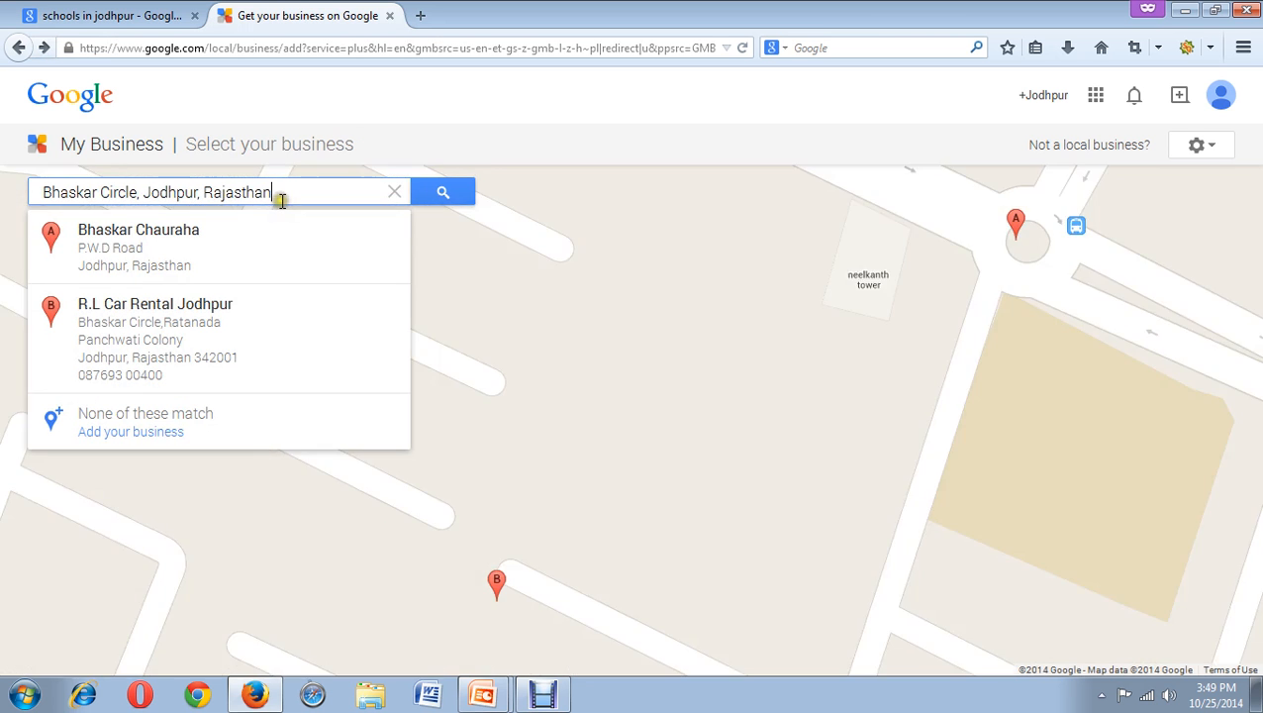
# Replace the search with the nonsense name 'bdahbdhabdh' so no business matches.
pyautogui.moveTo(281, 197); pyautogui.dragTo(3, 183)
pyautogui.press('BackSpace')
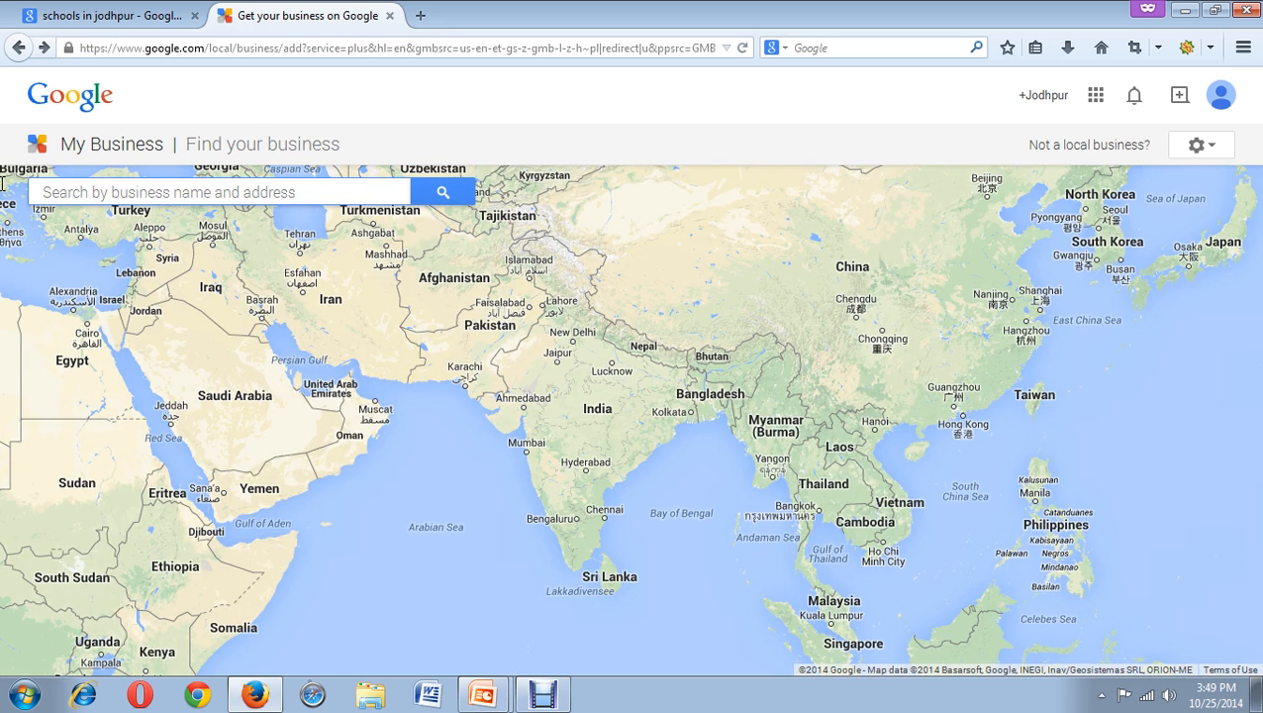
pyautogui.write('bdahbdhabdh')
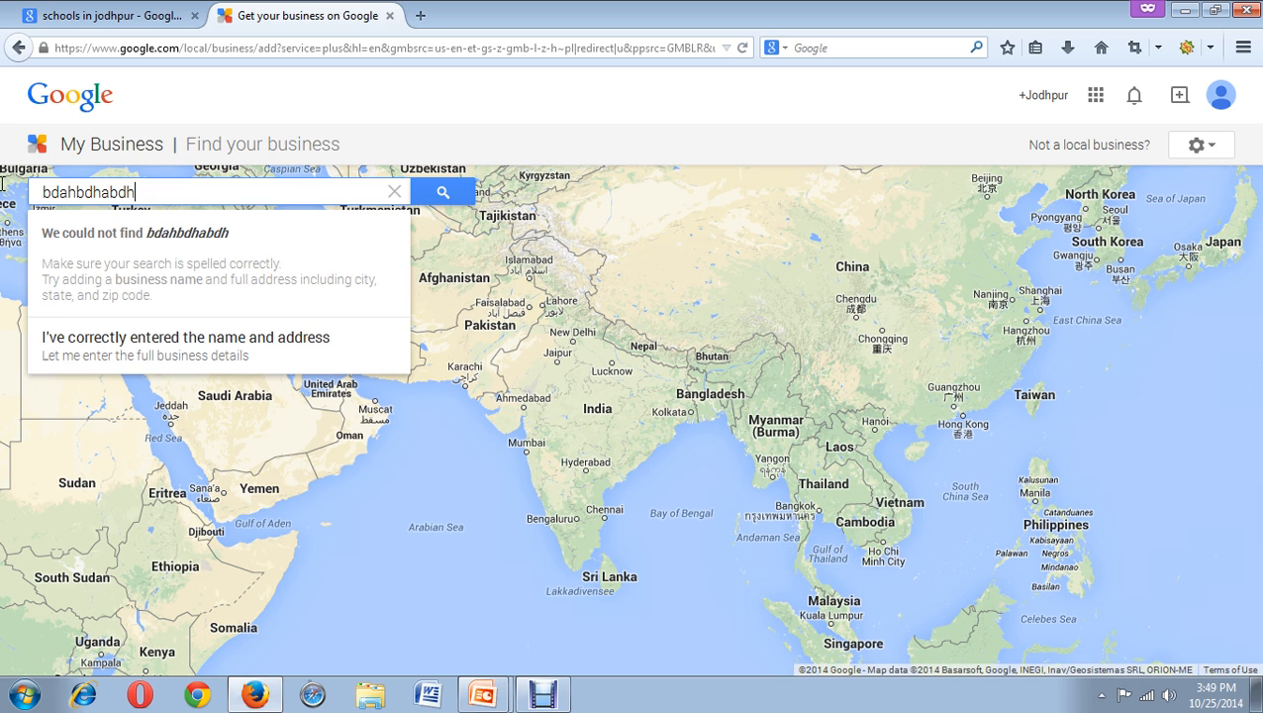
# Choose to enter full details and name the business 'Jodhpur Helpline'.
pyautogui.click(70, 363)
pyautogui.click(147, 354)
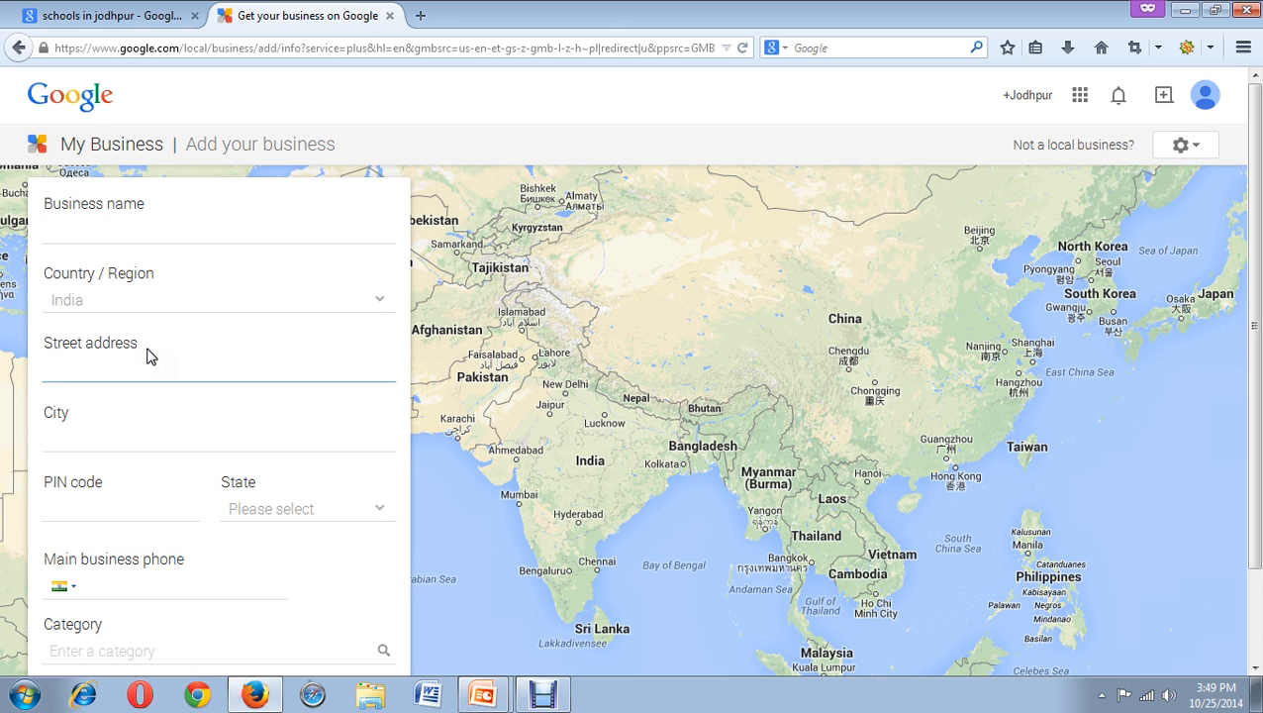
pyautogui.click(217, 232)
pyautogui.write('Jod')
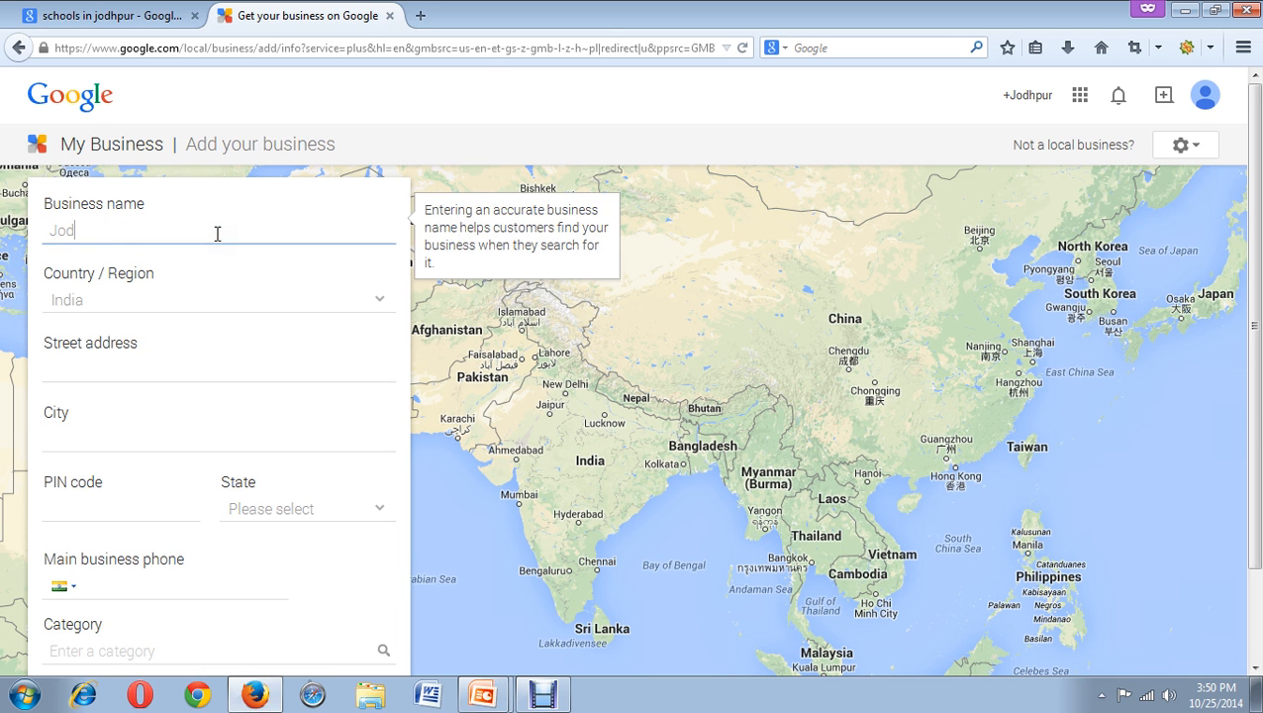
pyautogui.write('hpur Helpline')
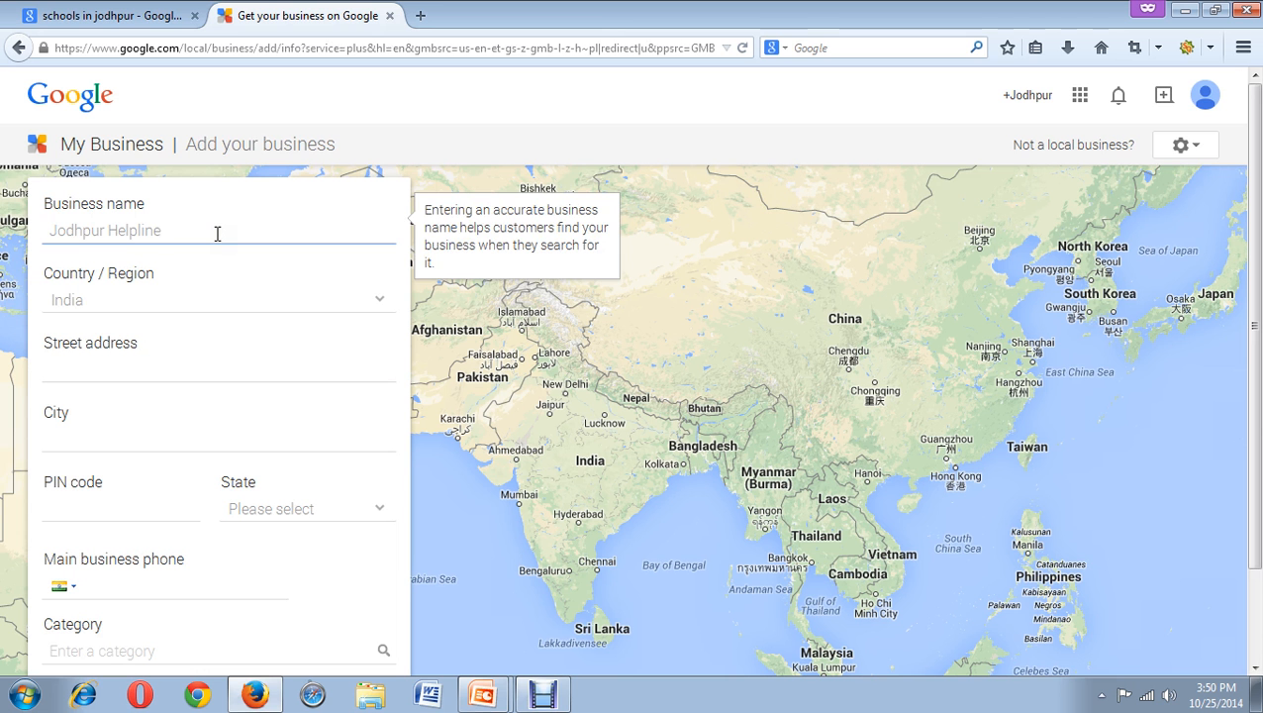
pyautogui.click(203, 307)
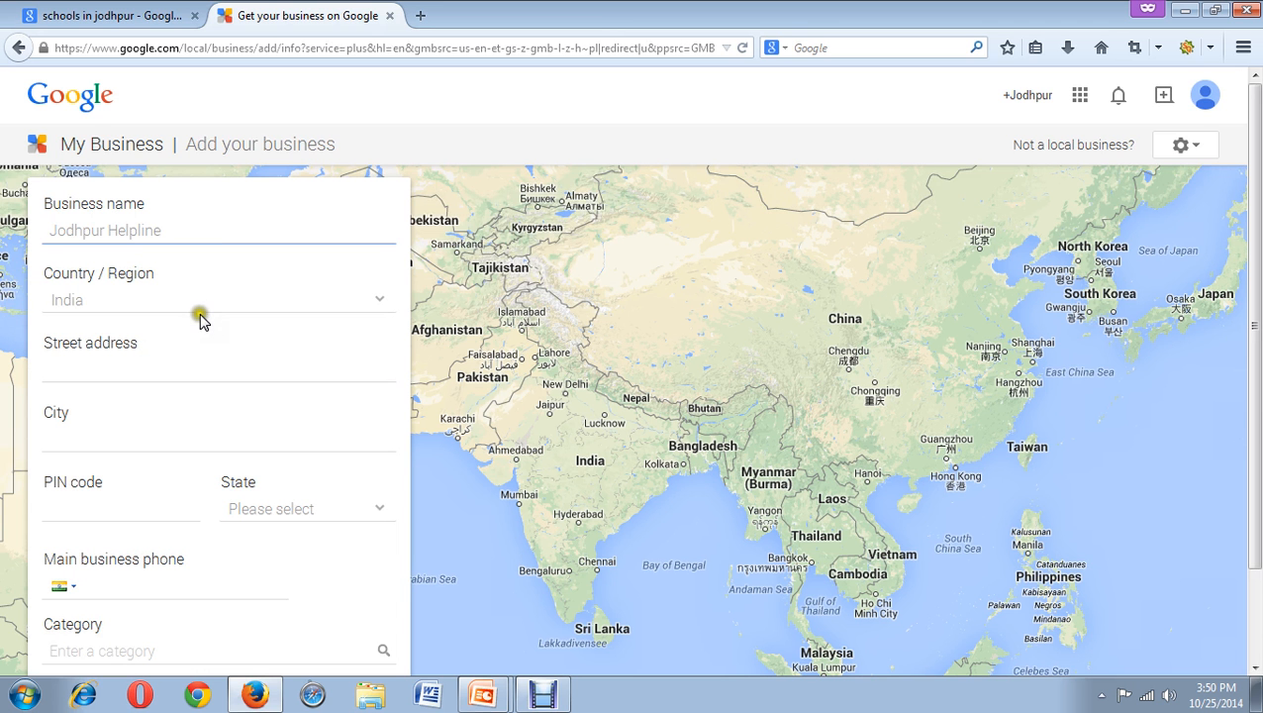
# Enter the business's street address, correcting typos along the way.
pyautogui.click(209, 376)
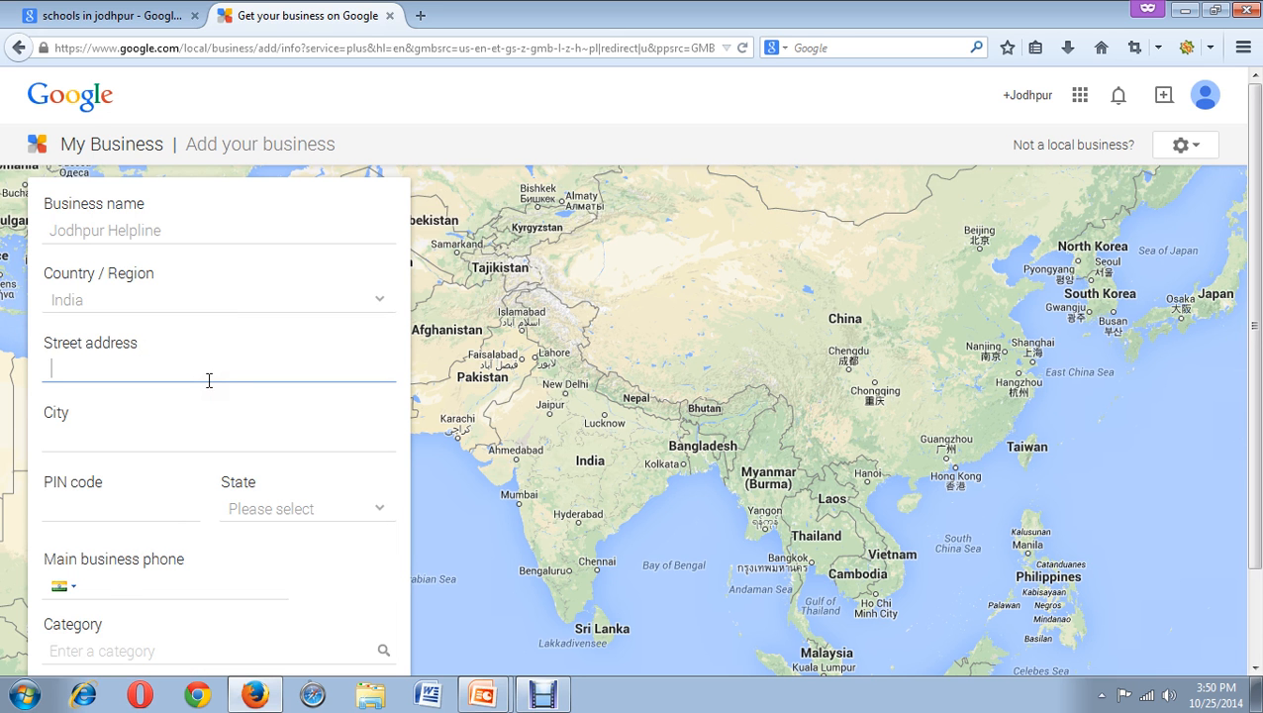
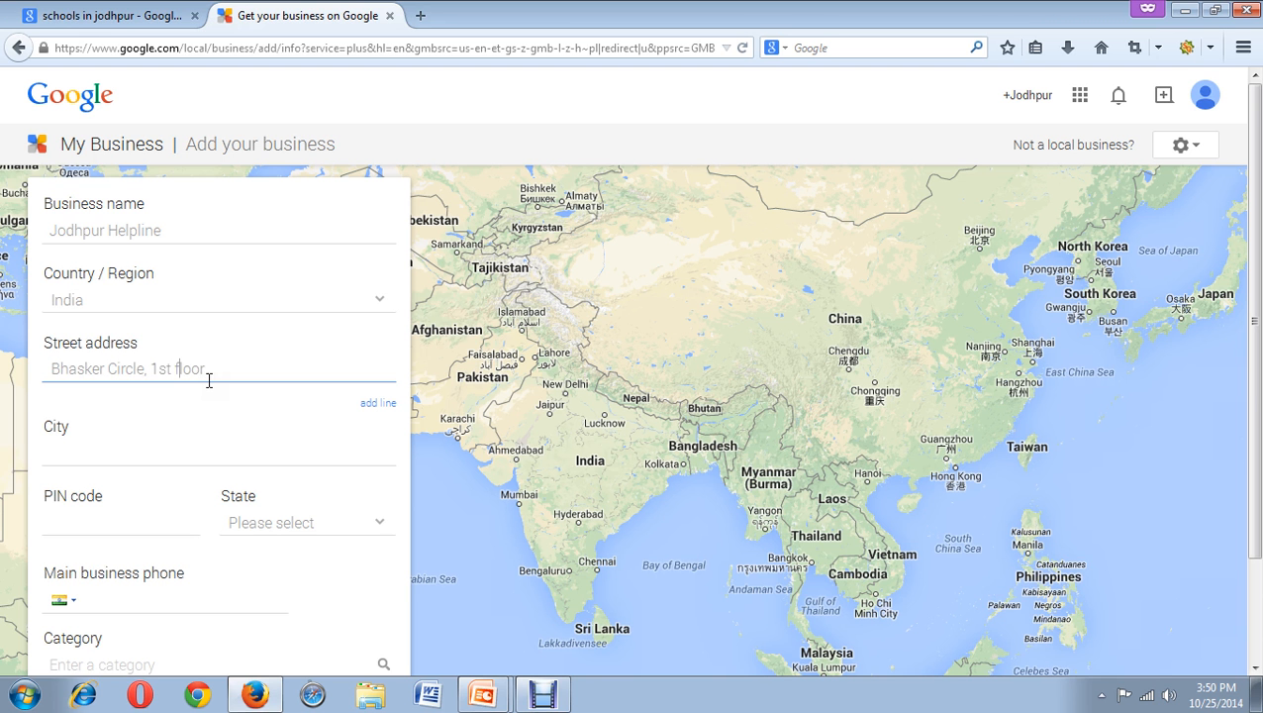
# Fill in city Jodhpur and the PIN code.
pyautogui.click(208, 451)
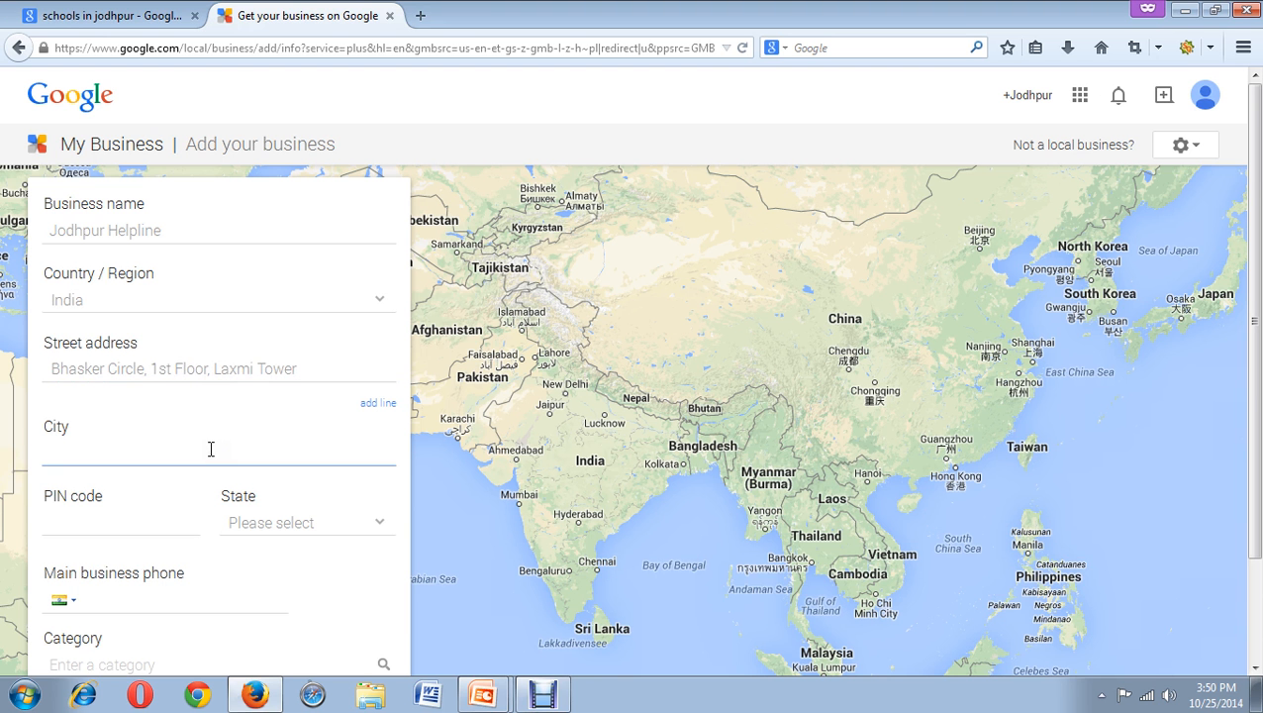
pyautogui.write('Jodhpu')
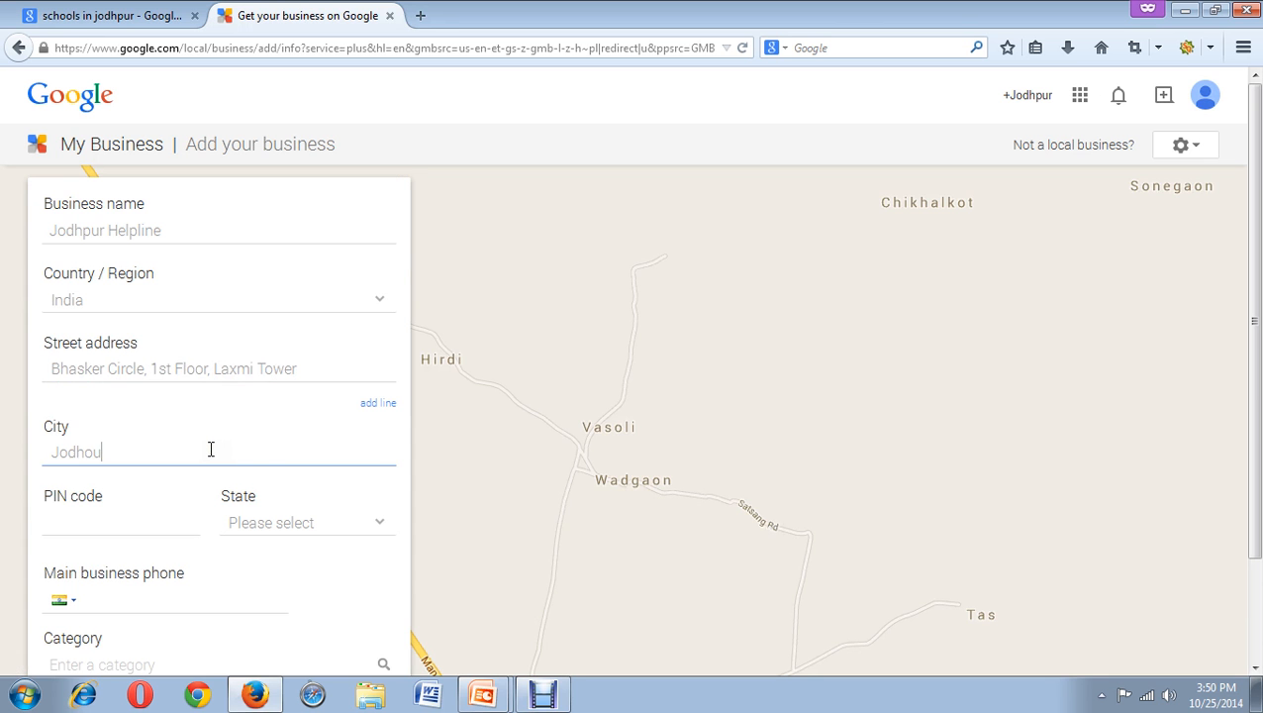
pyautogui.write('r')
pyautogui.scroll(-2, 211, 451)
pyautogui.click(148, 405)
pyautogui.write('342001')
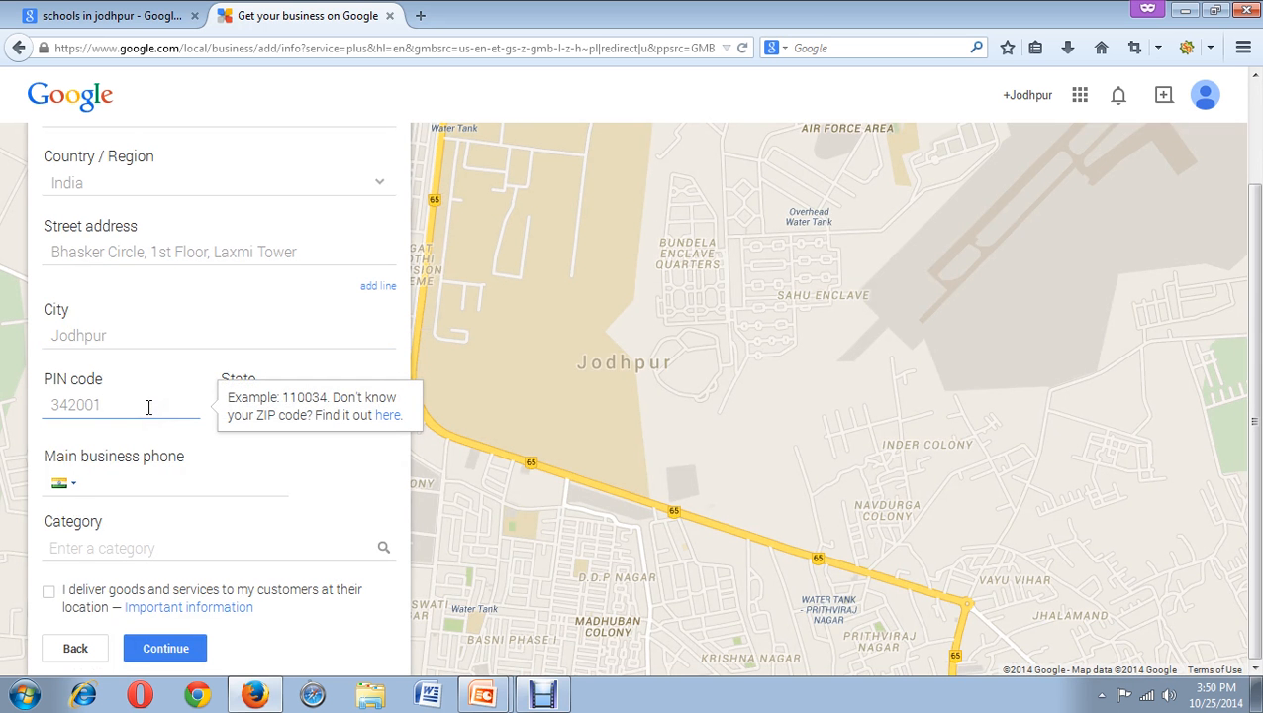
# Select Rajasthan from the State dropdown list.
pyautogui.click(169, 436)
pyautogui.click(313, 402)
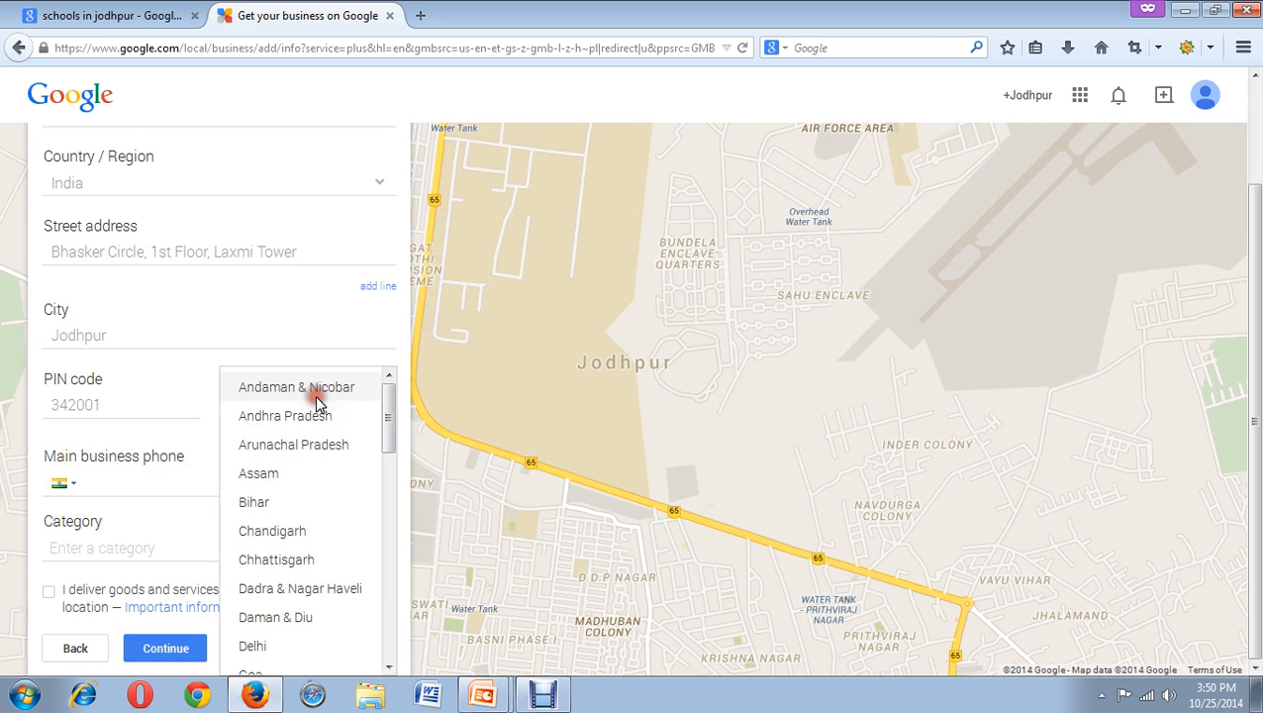
pyautogui.scroll(-6, 317, 400)
pyautogui.click(279, 660)
pyautogui.click(196, 492)
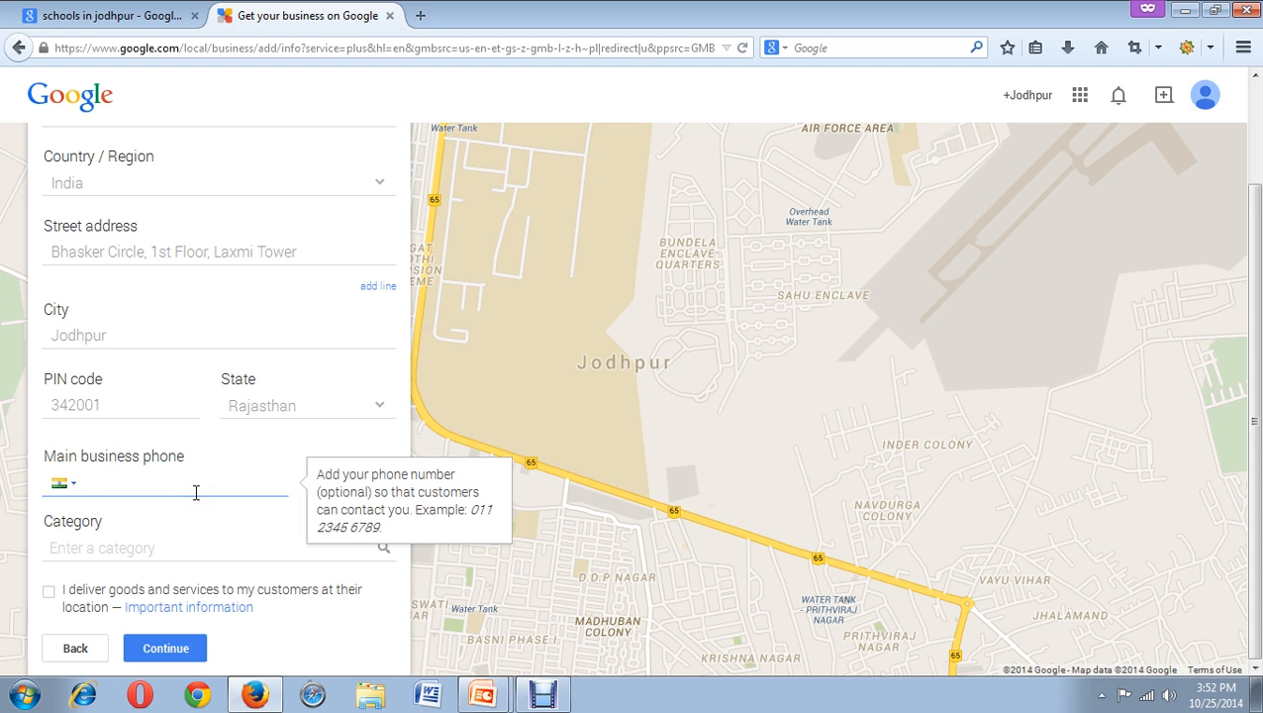
# Type the business's landline number into the Main business phone field.
pyautogui.scroll(1, 196, 492)
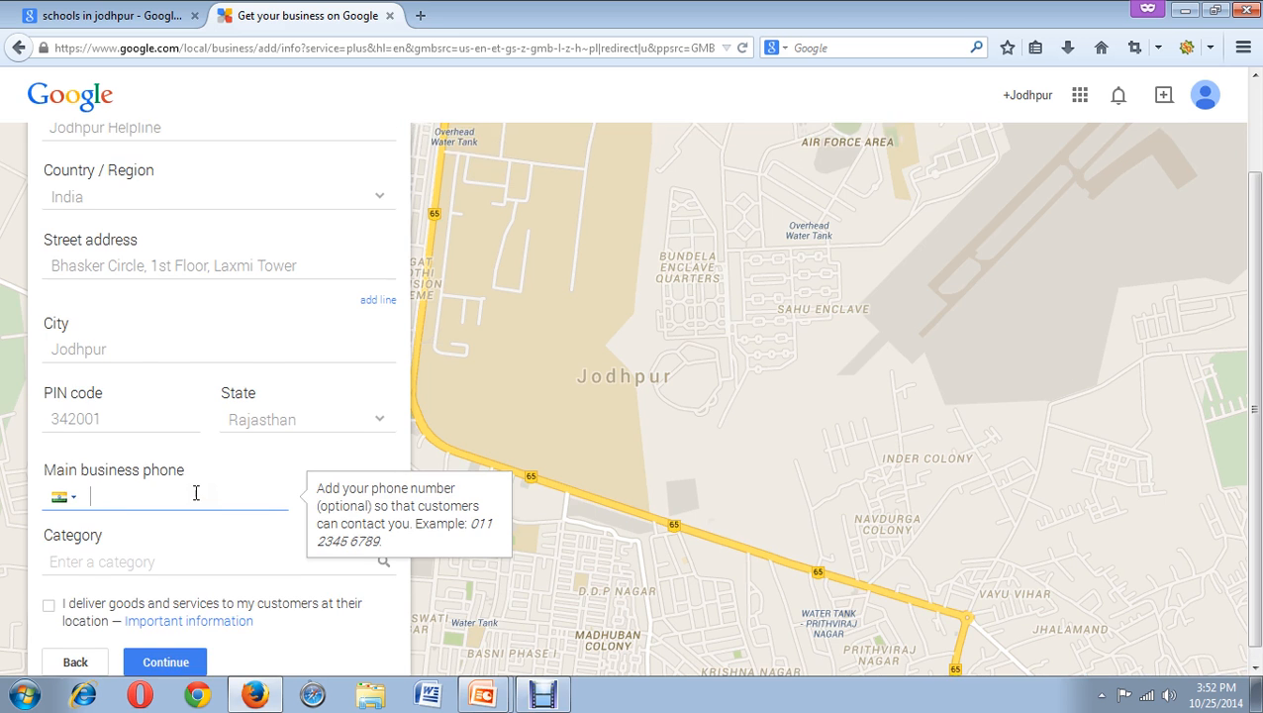
pyautogui.scroll(2, 93, 273)
pyautogui.scroll(-3, 150, 380)
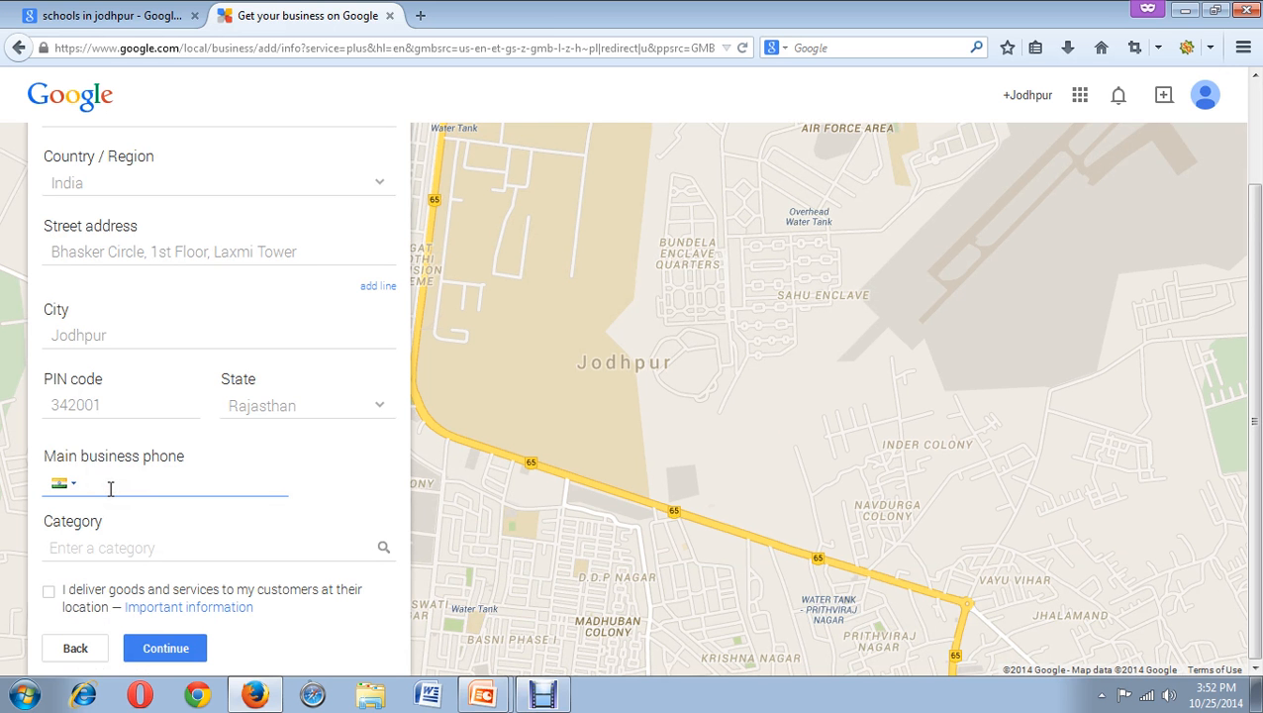
pyautogui.click(153, 547)
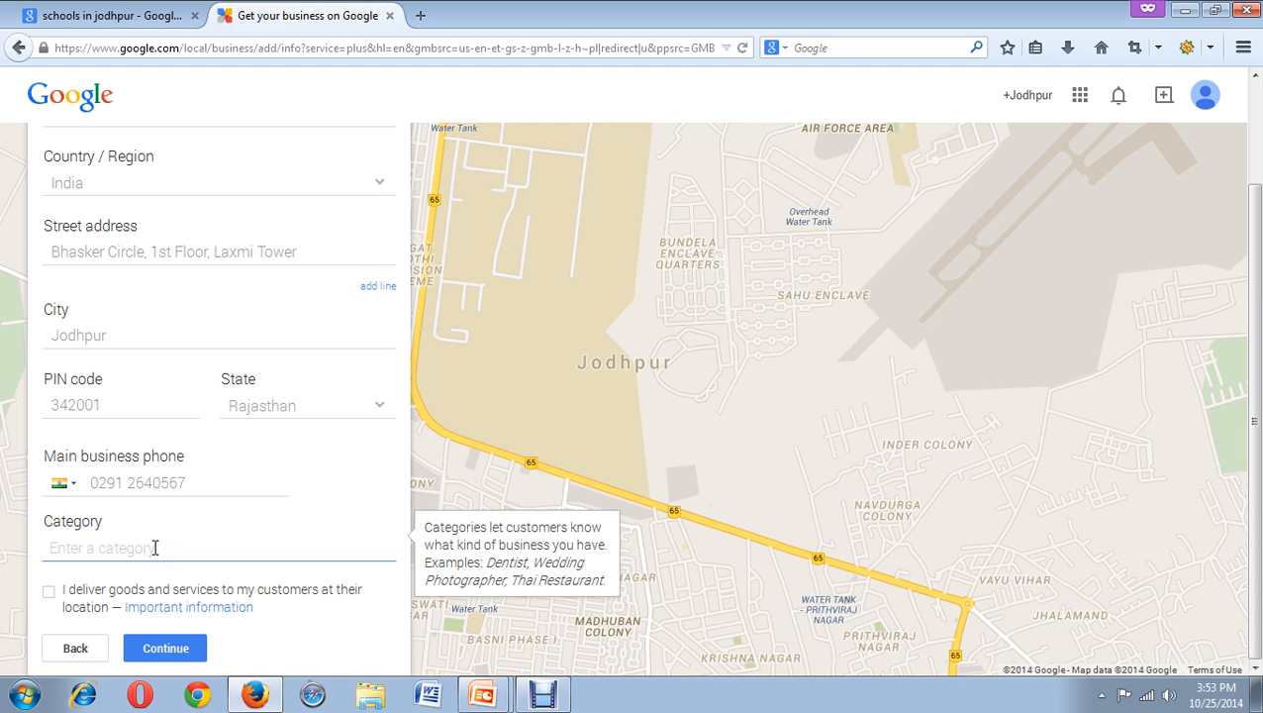
# Enter 'Jodhpur Online Directory' as the category, then edit it to read 'Jodhpur Web Directory'.
pyautogui.write('Jodhpur Online Dire')
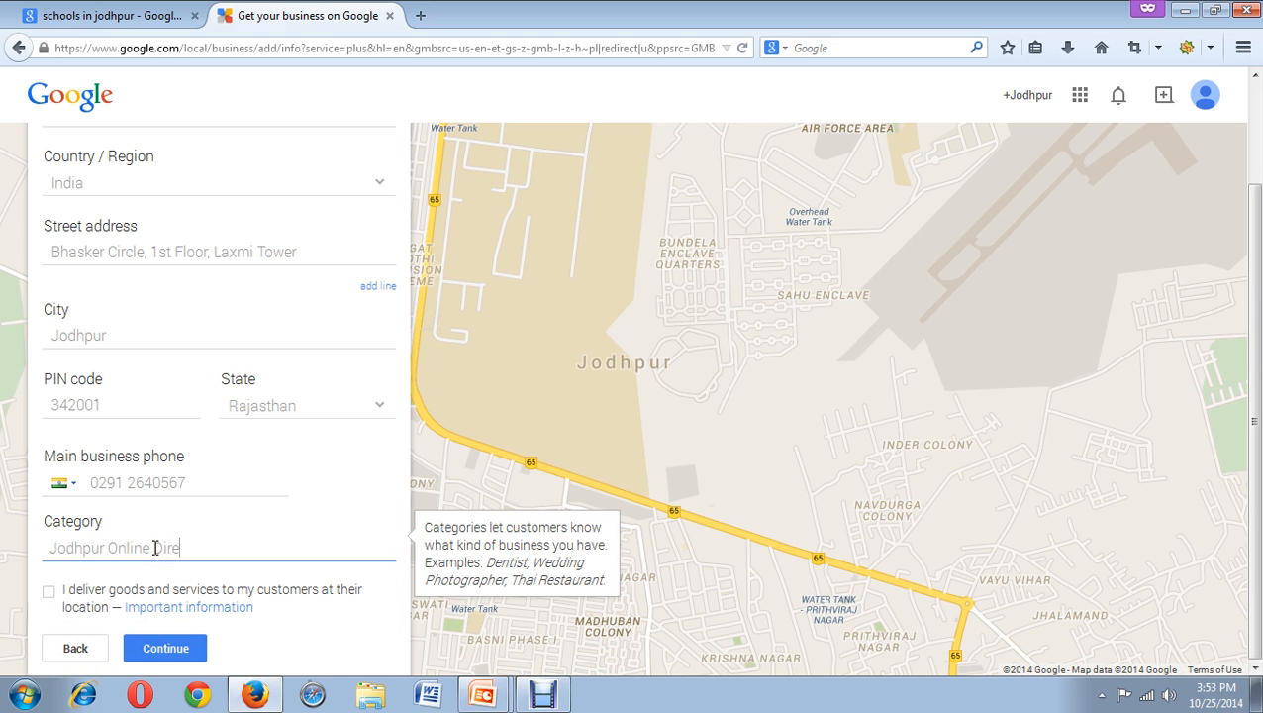
pyautogui.write('ctory')
pyautogui.click(153, 548)
pyautogui.write('w')
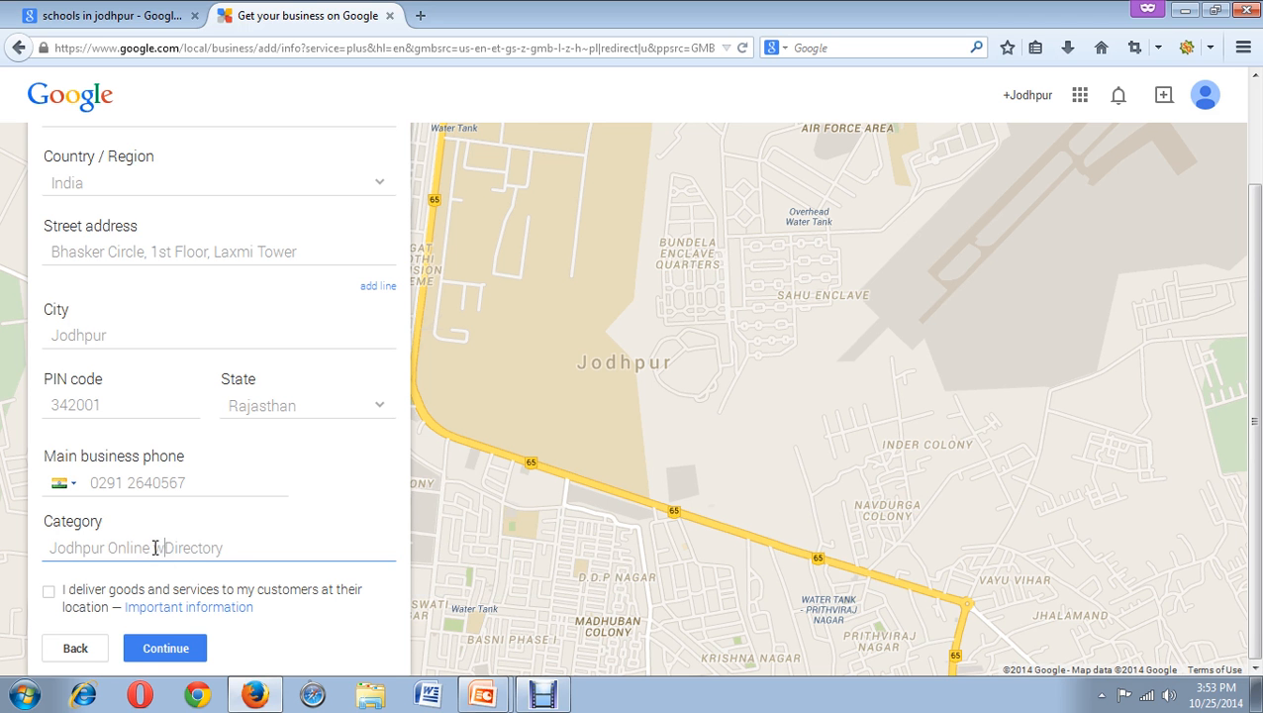
pyautogui.write('eb')
pyautogui.write('W')
pyautogui.press('Right')
pyautogui.press('Right')
pyautogui.click(153, 548)
pyautogui.press('BackSpace')
pyautogui.press('BackSpace')
pyautogui.press('BackSpace')
pyautogui.press('BackSpace')
pyautogui.press('BackSpace')
pyautogui.press('BackSpace')
pyautogui.press('BackSpace')
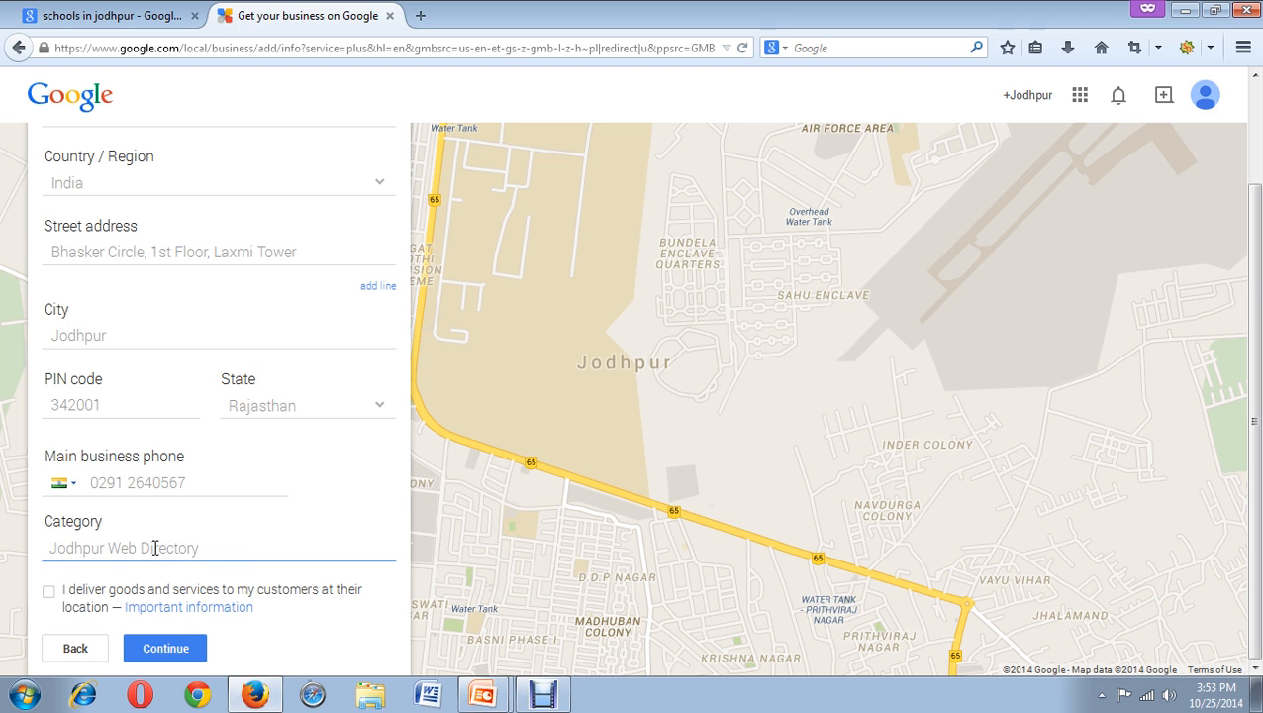
pyautogui.click(48, 596)
pyautogui.click(52, 593)
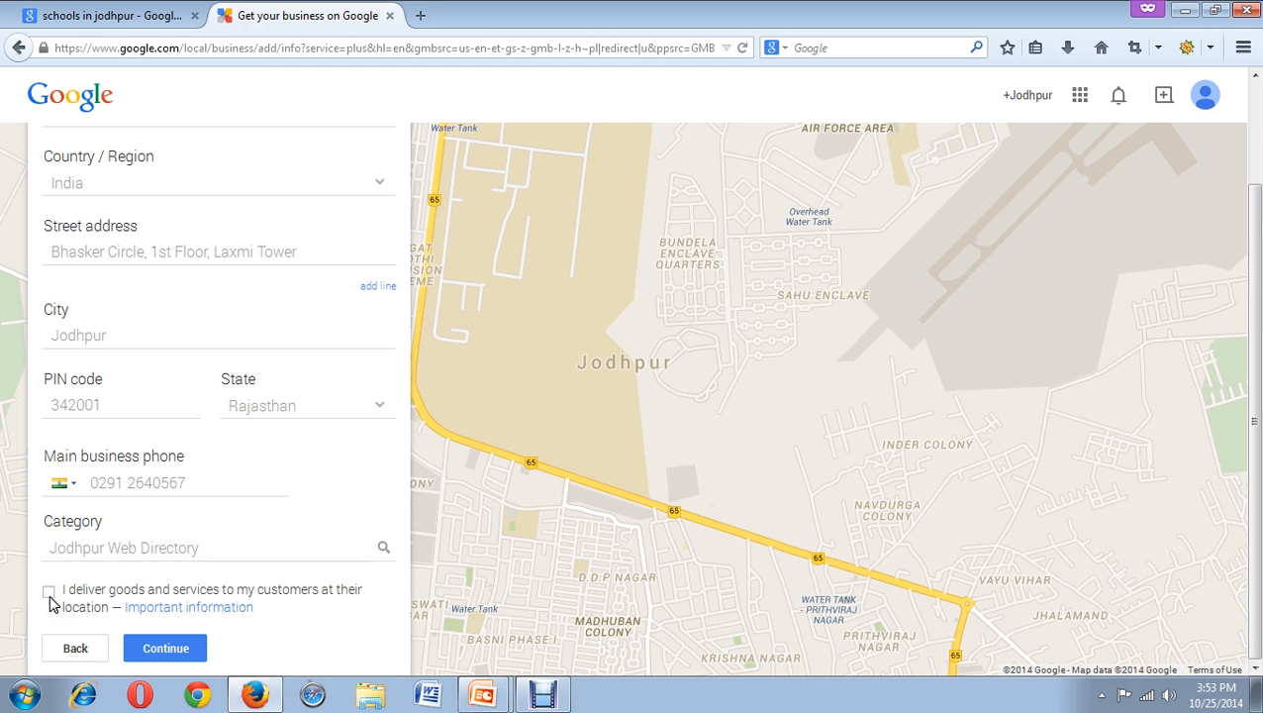
# Tick 'I deliver goods and services' and submit, then review the unrecognized-address and category errors.
pyautogui.click(51, 602)
pyautogui.click(160, 652)
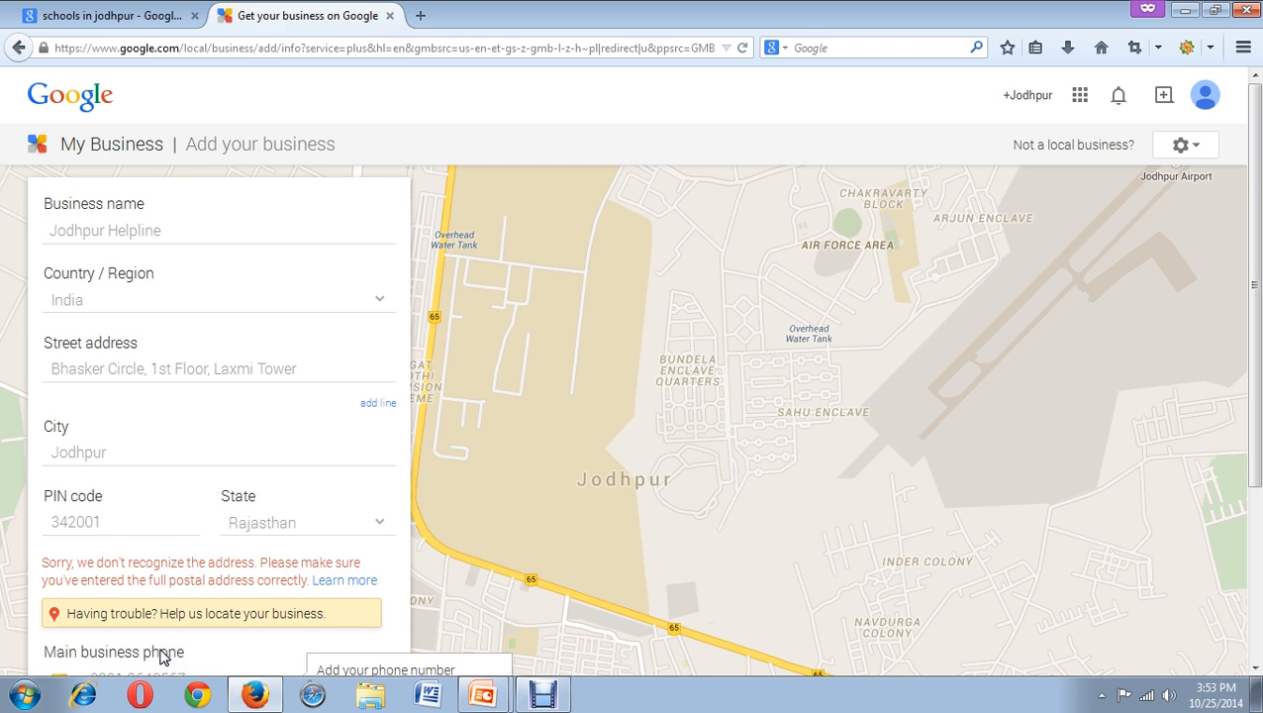
pyautogui.scroll(-2, 477, 504)
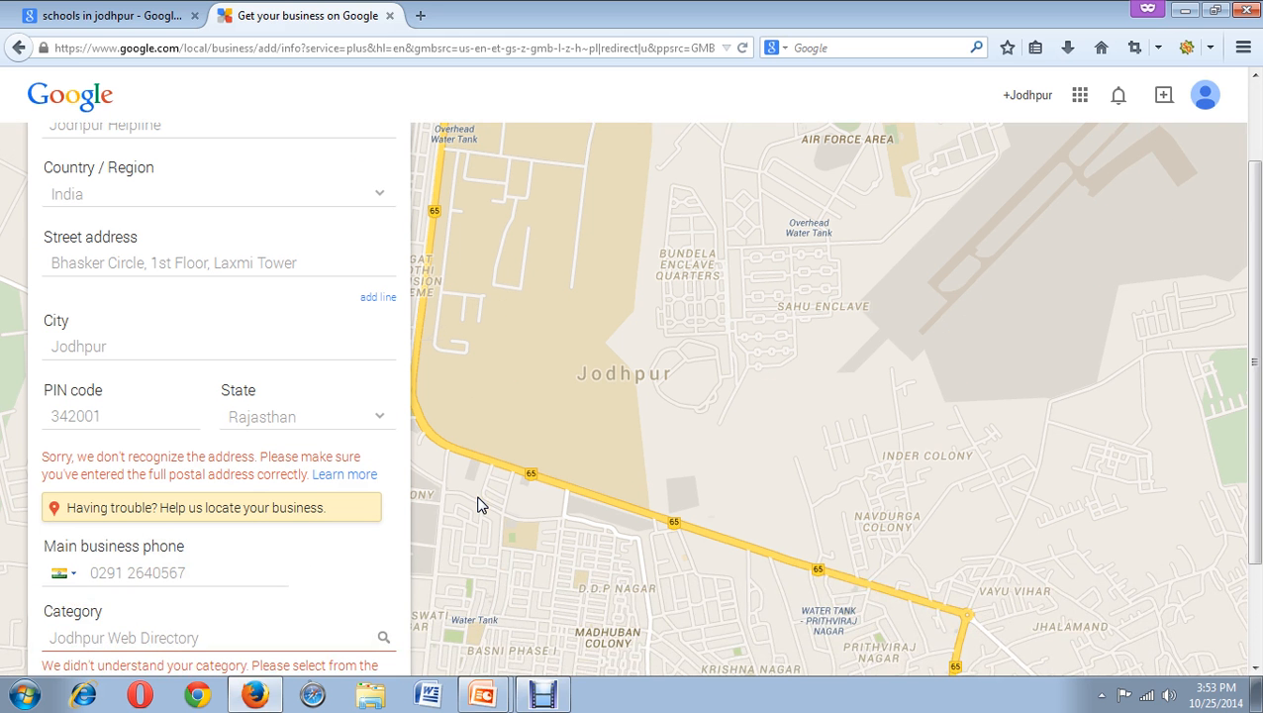
pyautogui.scroll(-2, 446, 466)
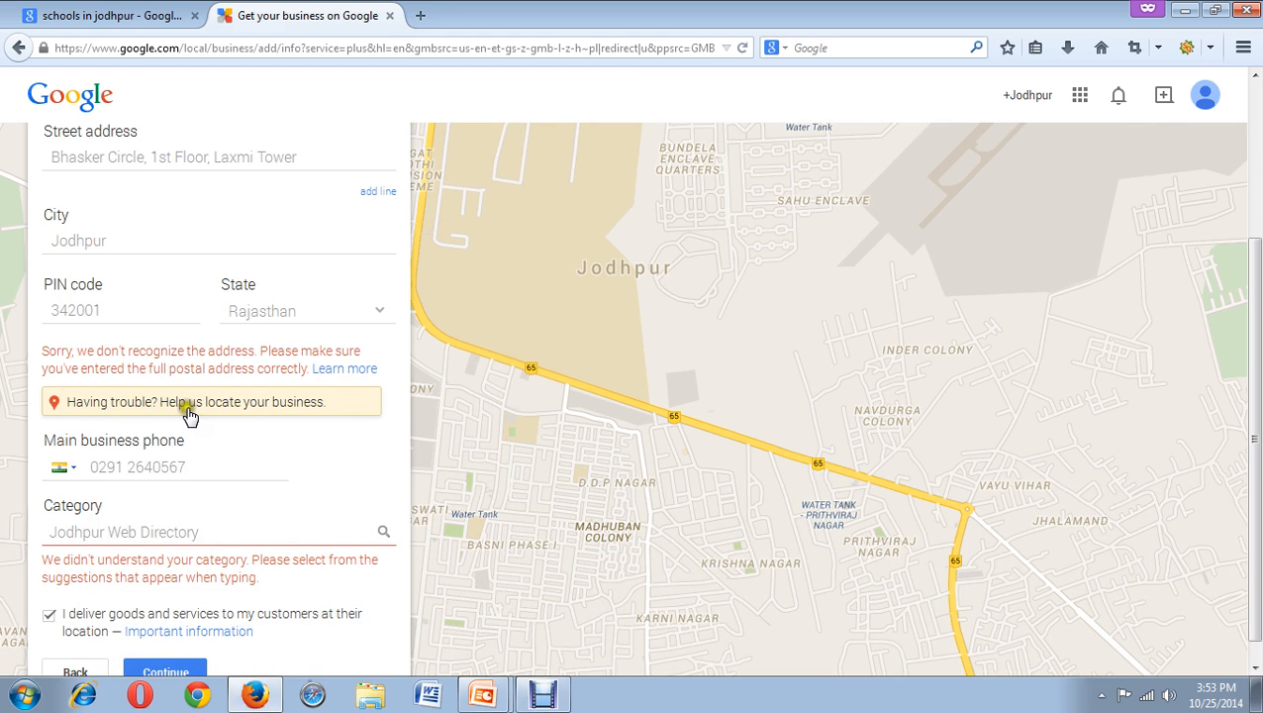
# Open the locate-your-business map, drag the red marker onto Jodhpur Airport and confirm.
pyautogui.click(191, 416)
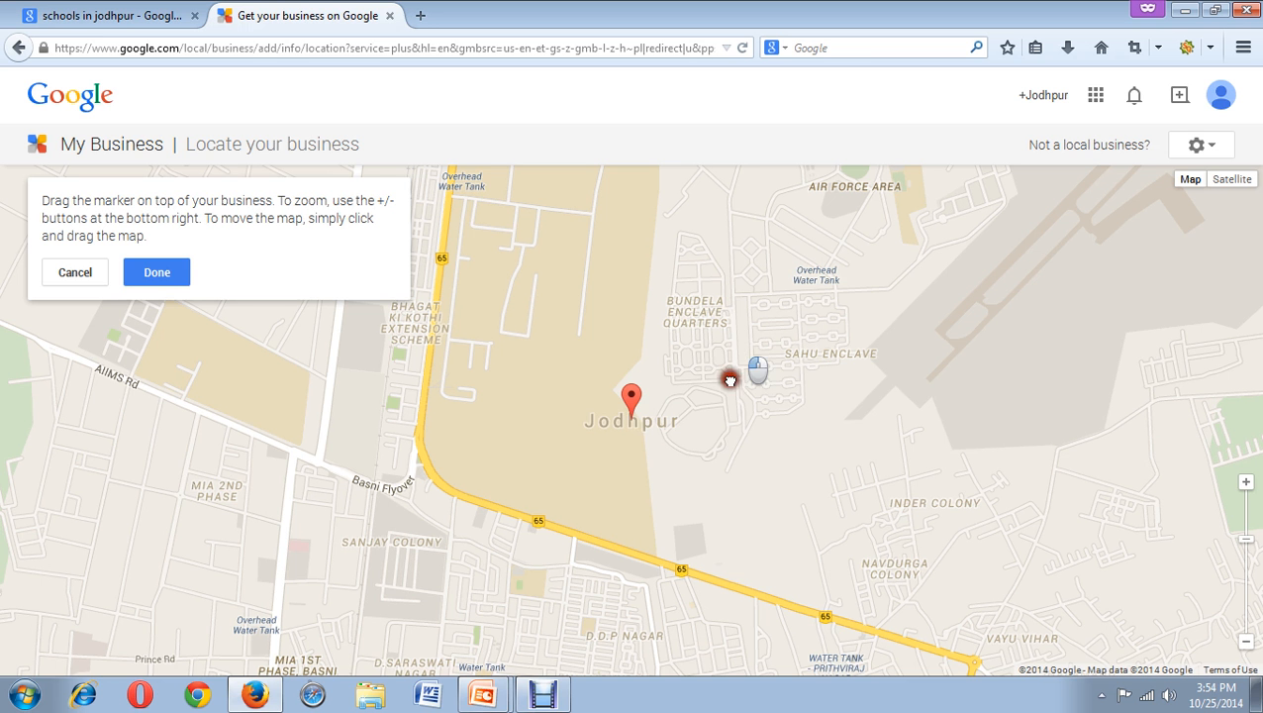
pyautogui.moveTo(699, 442); pyautogui.dragTo(632, 564)
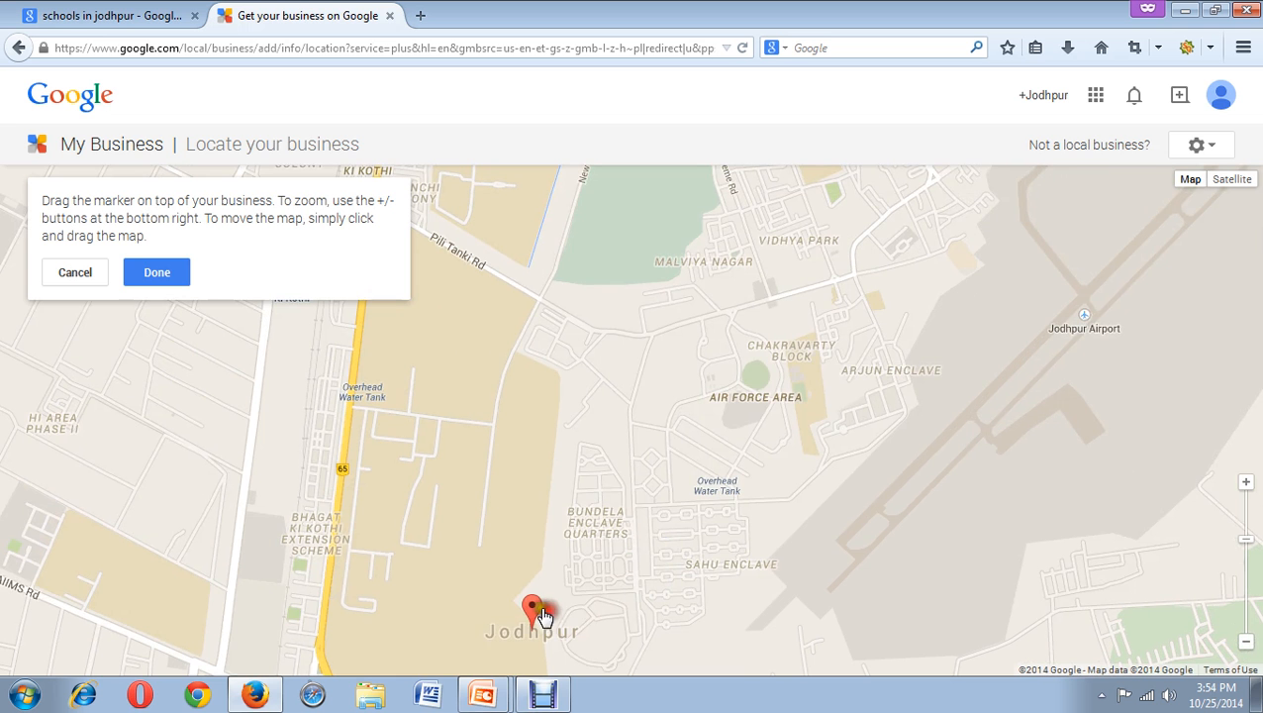
pyautogui.moveTo(535, 606)
pyautogui.mouseDown()
pyautogui.moveTo(606, 372)
pyautogui.moveTo(770, 243)
pyautogui.moveTo(798, 275)
pyautogui.moveTo(815, 340)
pyautogui.moveTo(812, 303)
pyautogui.moveTo(993, 265)
pyautogui.moveTo(1024, 267)
pyautogui.moveTo(915, 300)
pyautogui.moveTo(1086, 292)
pyautogui.mouseUp()
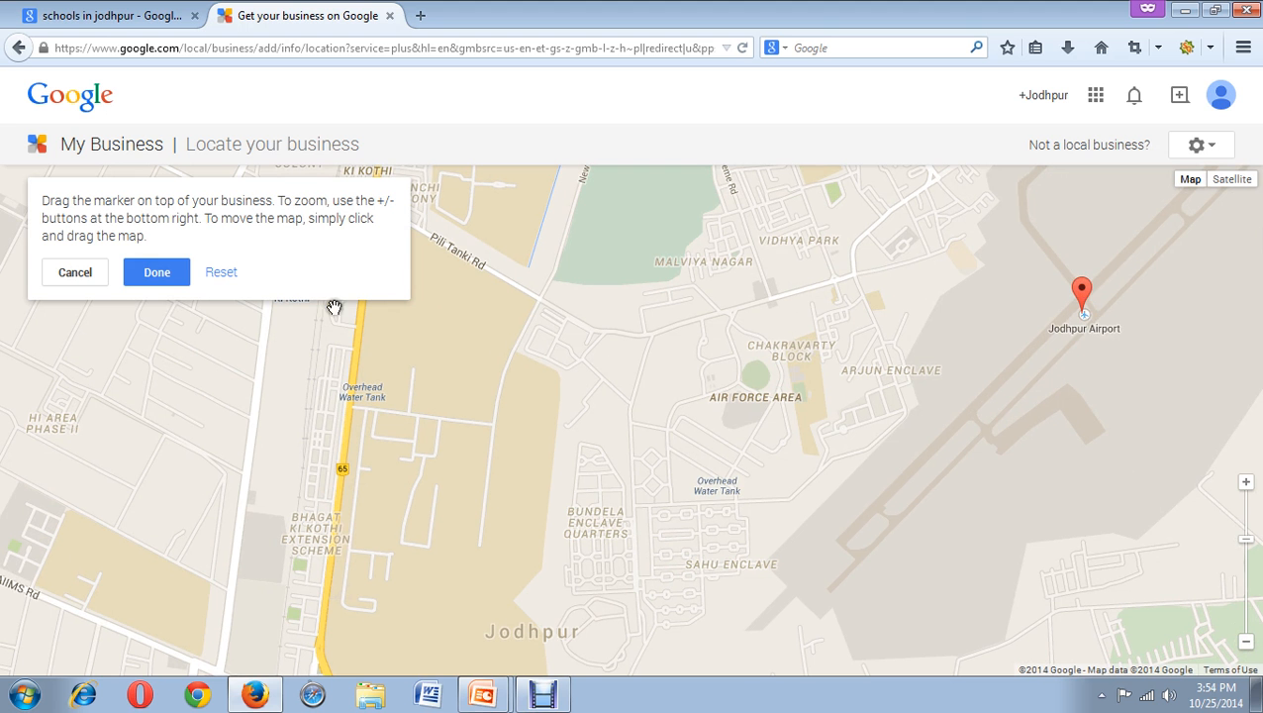
pyautogui.click(157, 276)
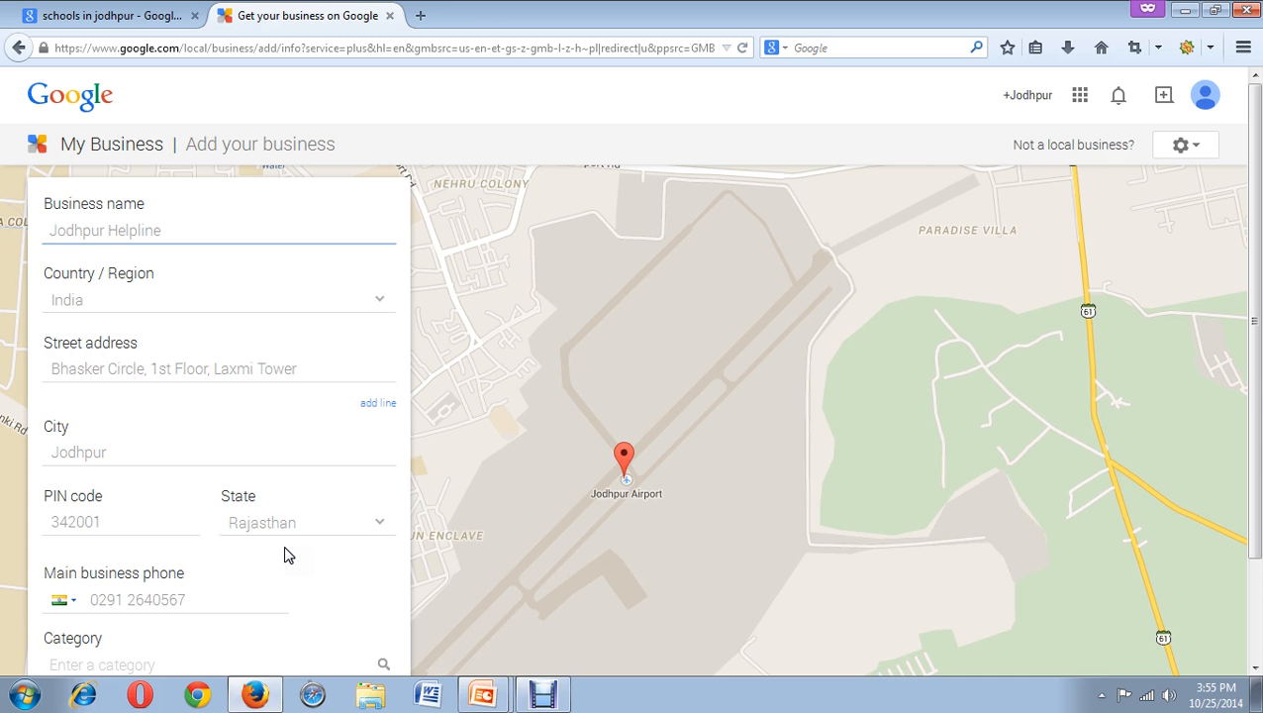
# View St Anne's School in the 'schools in jodhpur' results, then advance the slideshow to FOLLOW US.
pyautogui.click(109, 14)
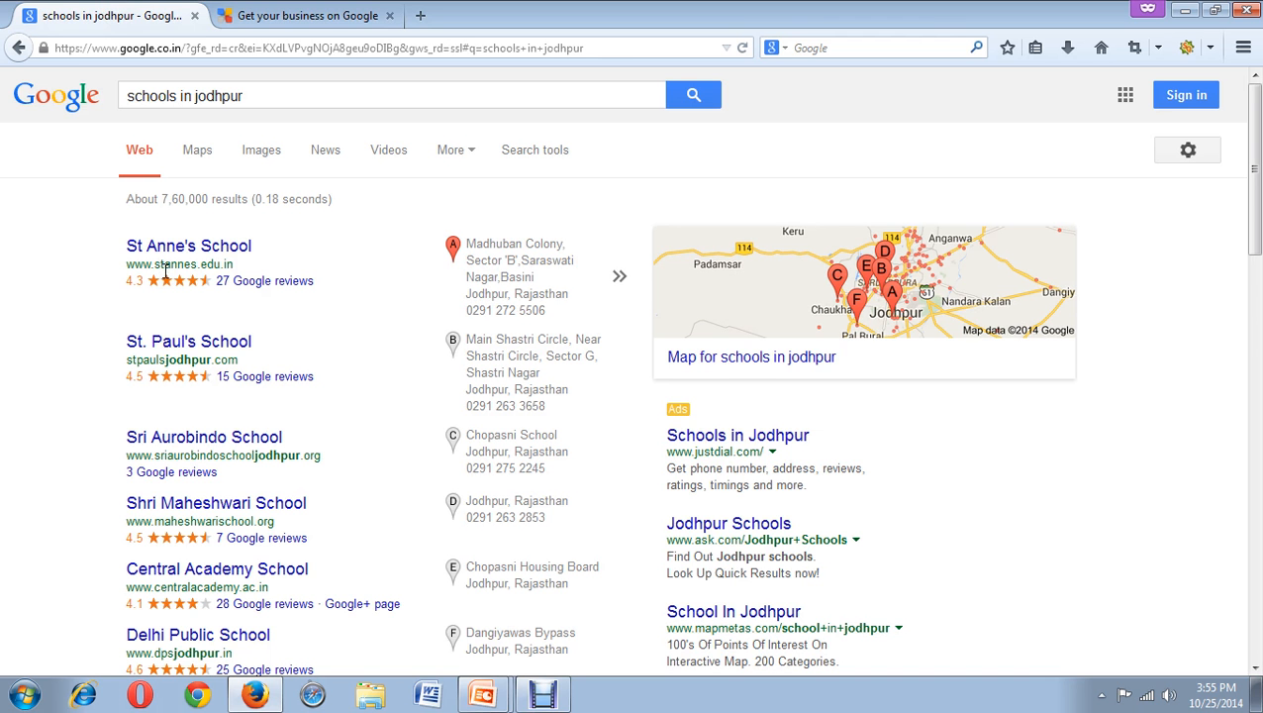
pyautogui.click(227, 280)
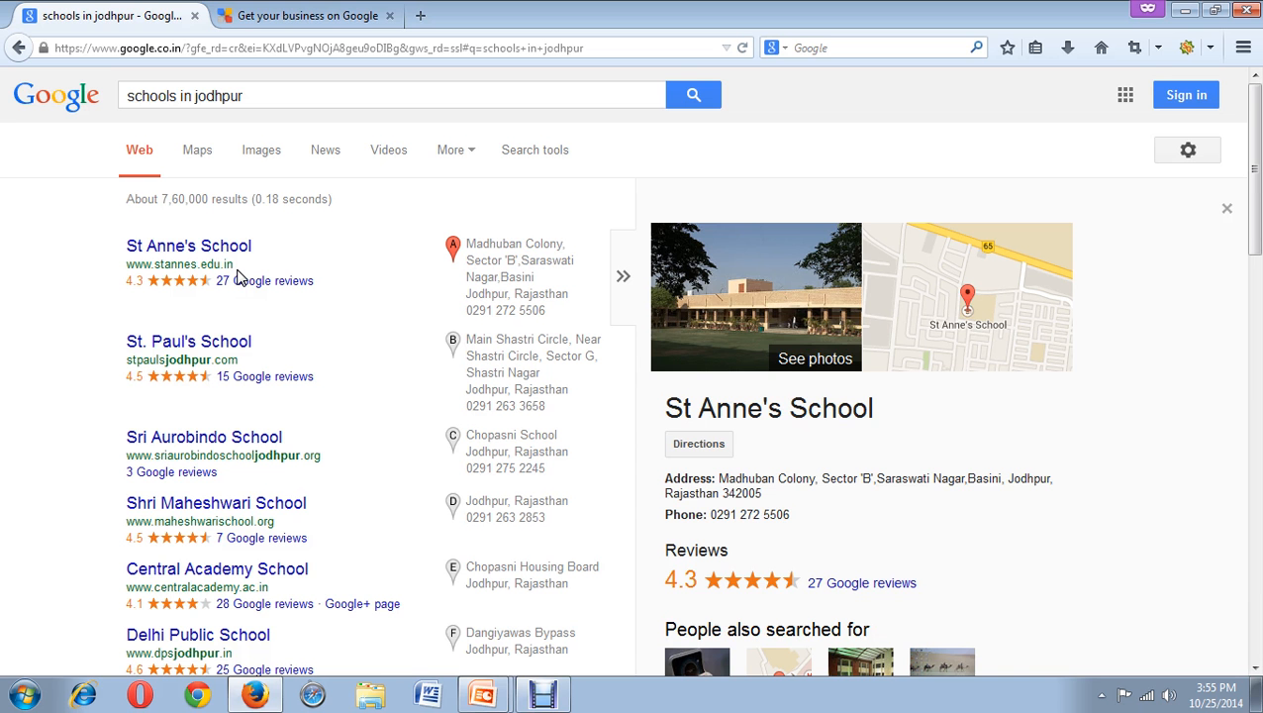
pyautogui.hotkey('alt', 'Tab')
pyautogui.hotkey('alt', 'Tab')
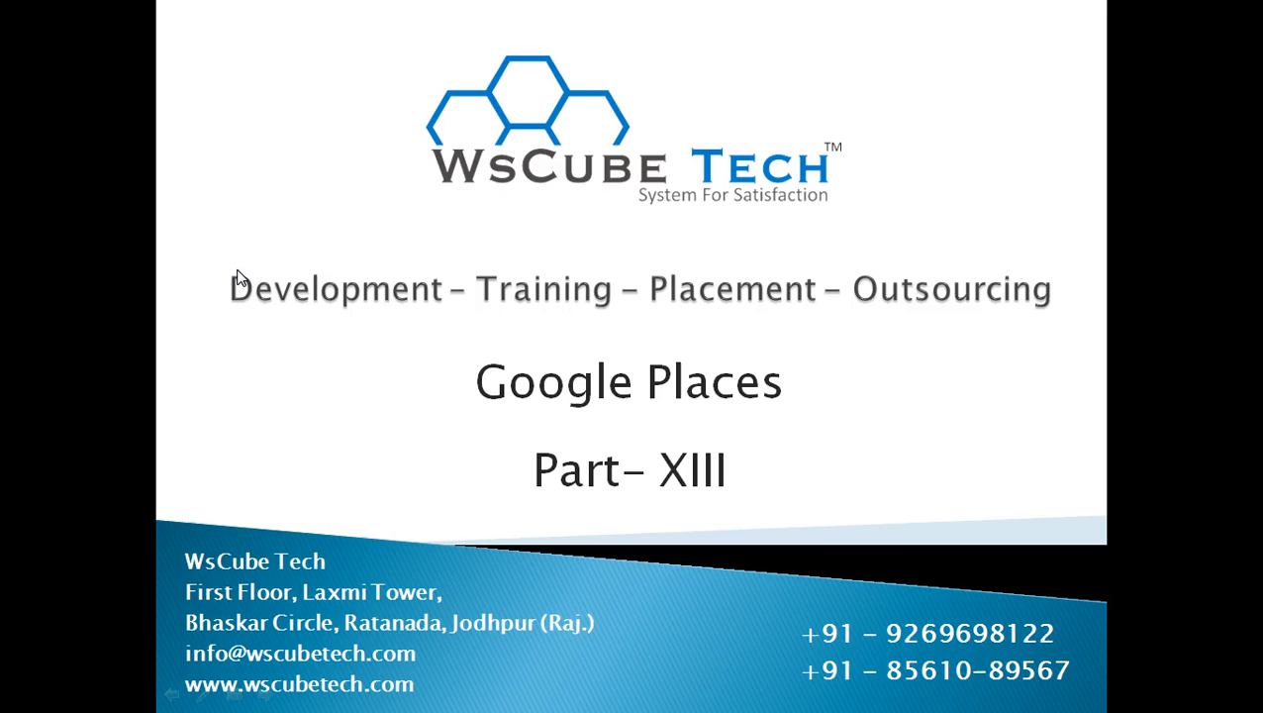
pyautogui.click(238, 270)
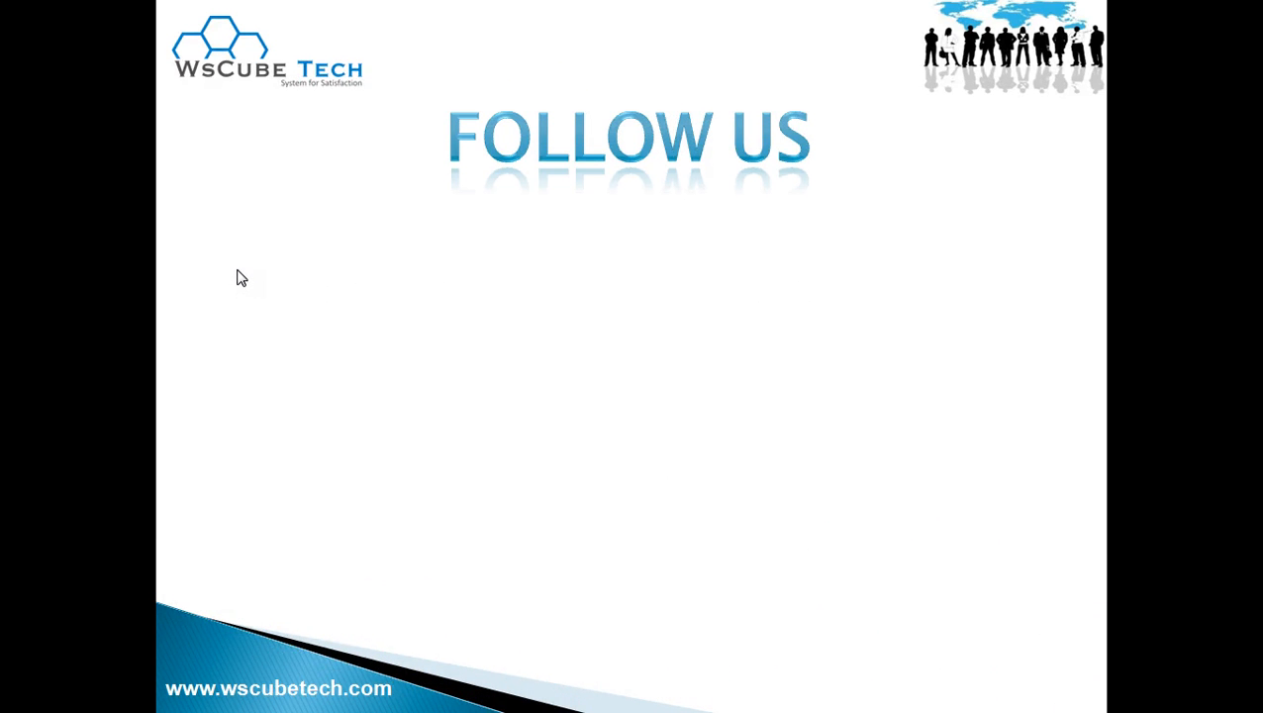